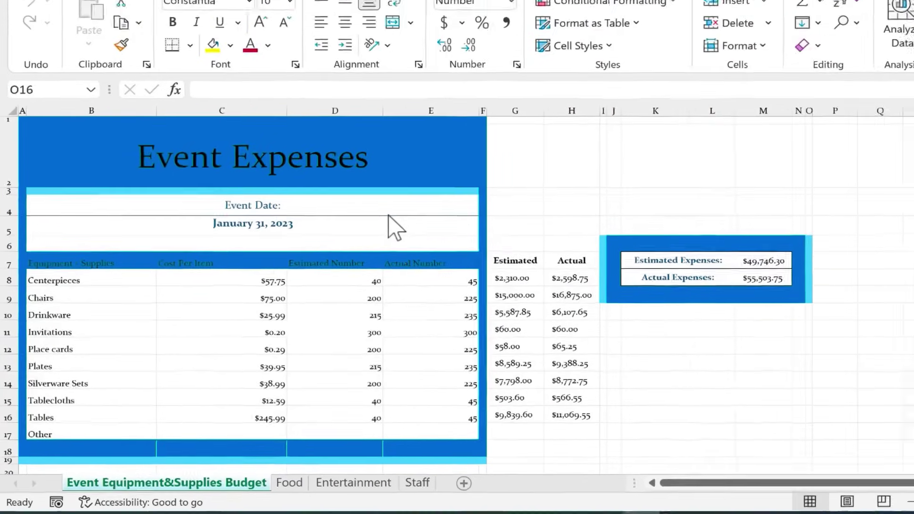
Step: Search the sheet for 'chairs' to jump to the Chairs entry
{"action": "left_click", "coordinate": [841, 157]}
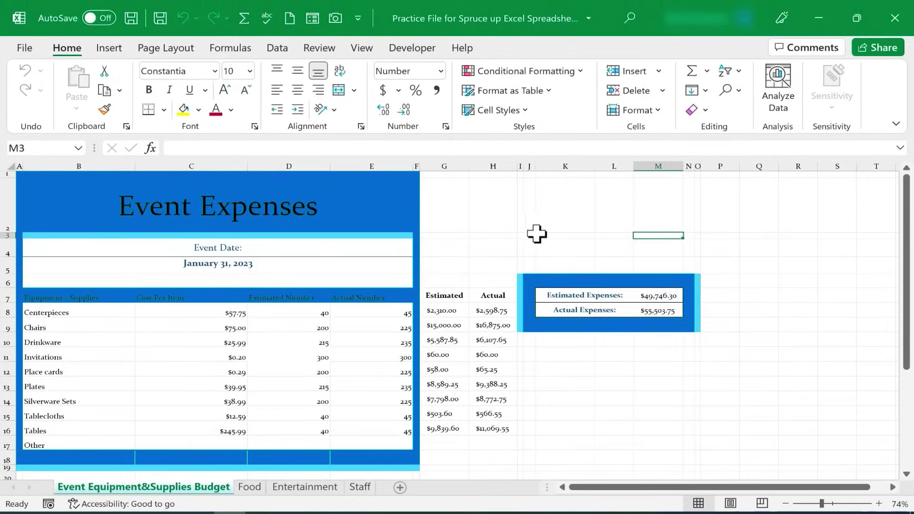
{"action": "key", "text": "Up"}
{"action": "key", "text": "Up"}
{"action": "key", "text": "Left"}
{"action": "key", "text": "Left"}
{"action": "key", "text": "ctrl+f"}
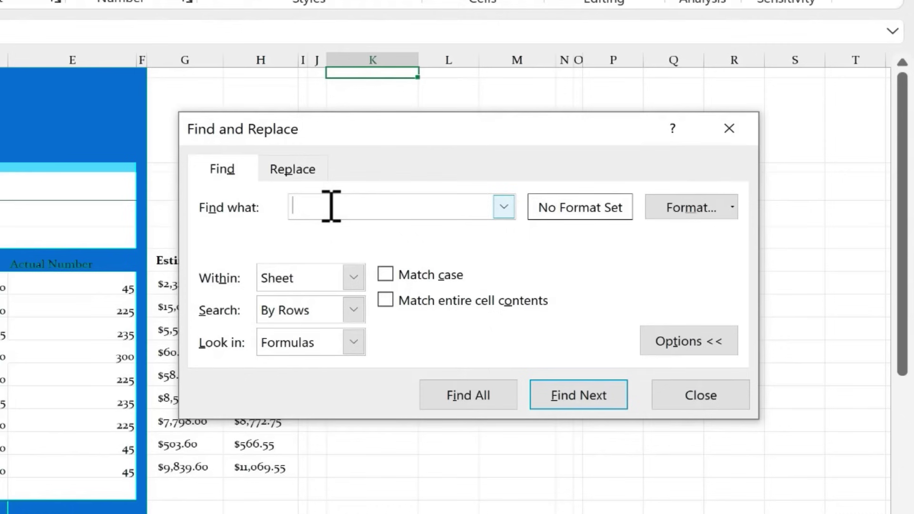
{"action": "type", "text": "chairs"}
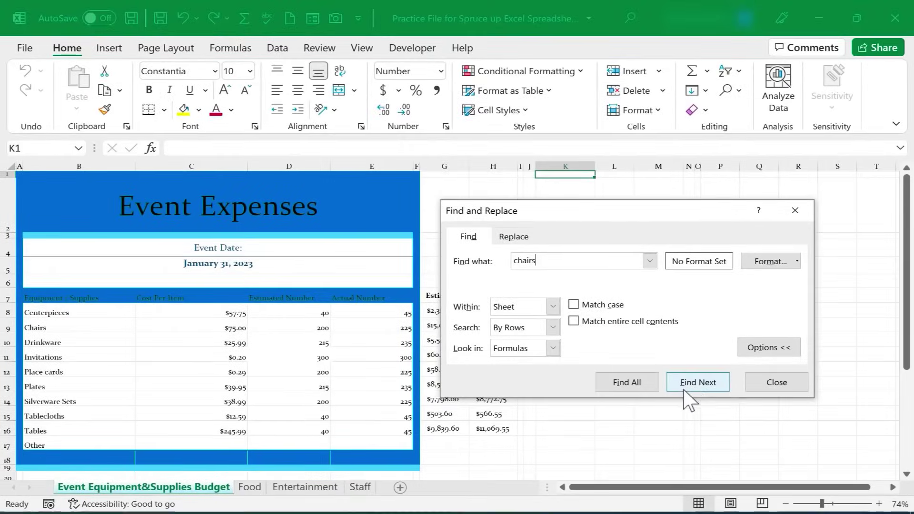
{"action": "left_click", "coordinate": [692, 385]}
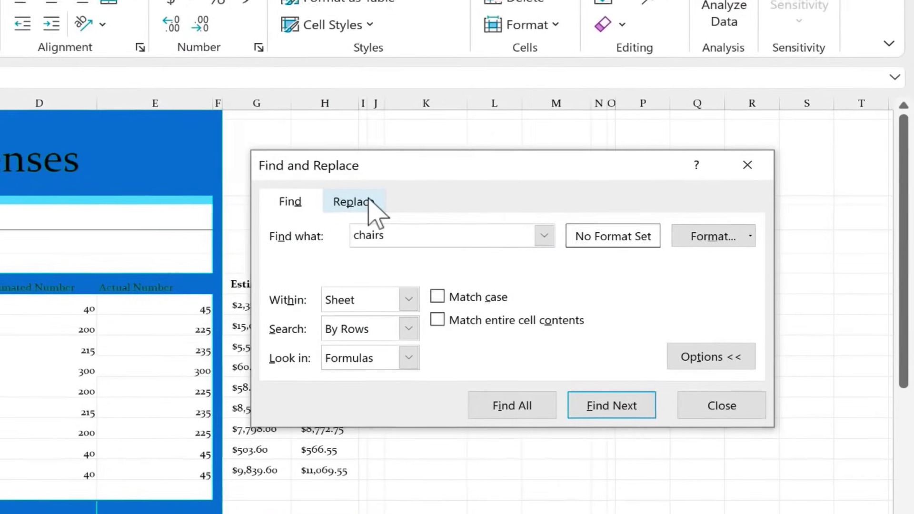
Step: Switch Find and Replace to its Replace tab, keeping 'chairs' as the search term
{"action": "left_click", "coordinate": [523, 236]}
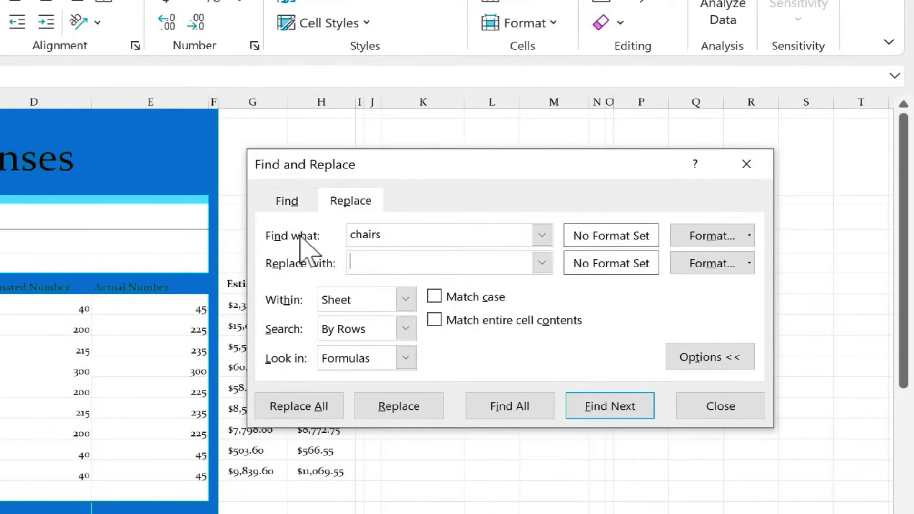
{"action": "key", "text": "shift+Tab"}
{"action": "key", "text": "Tab"}
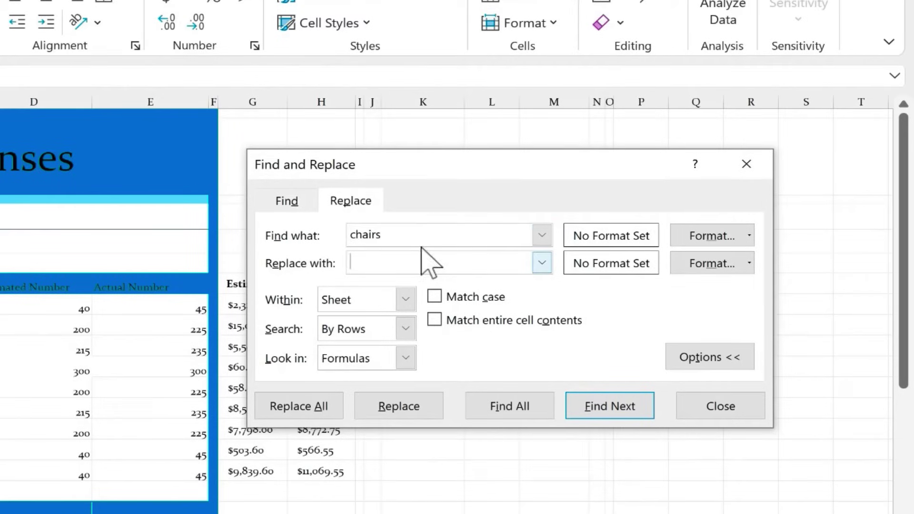
{"action": "key", "text": "shift+Tab"}
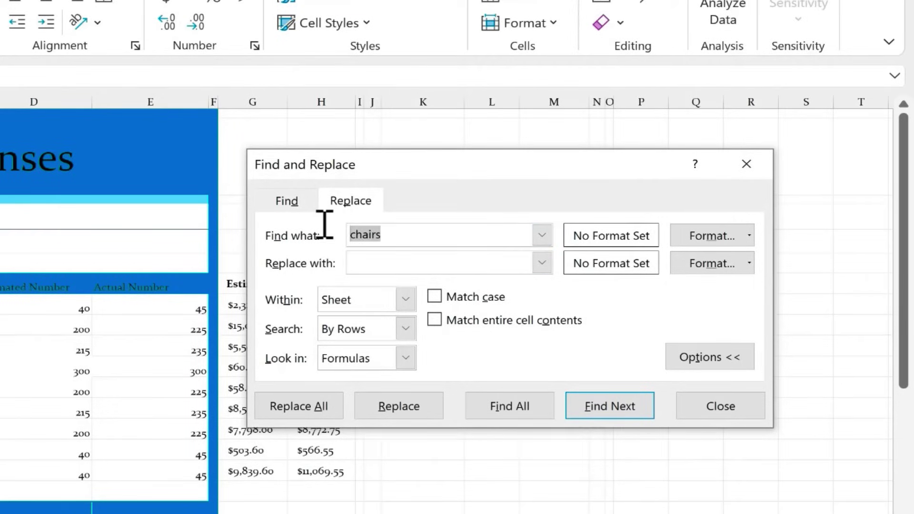
Step: Replace every 'Event' with 'Wedding Dinner' across the sheet
{"action": "type", "text": "Event"}
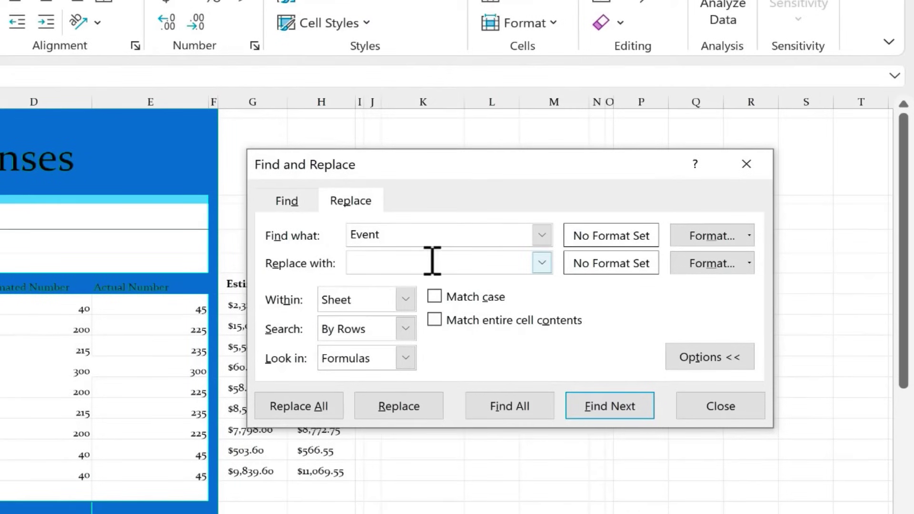
{"action": "type", "text": "Wedding Dinner"}
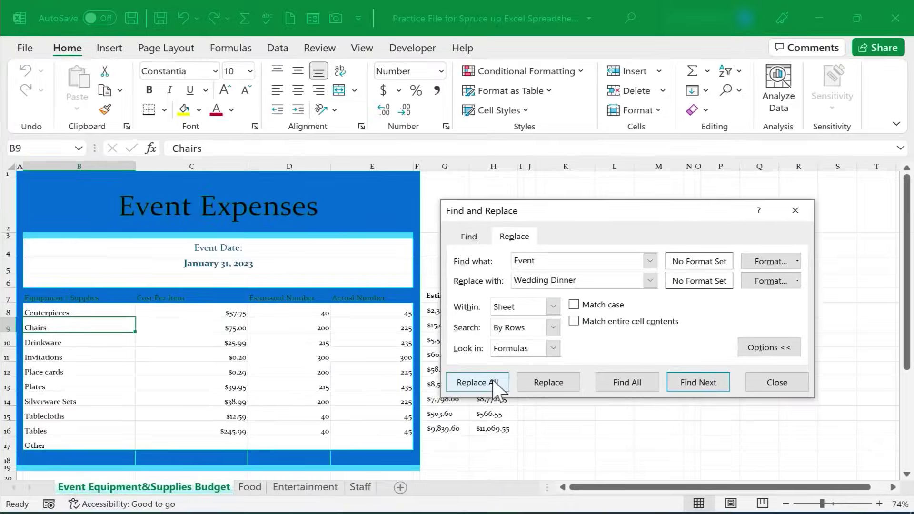
{"action": "left_click", "coordinate": [492, 379]}
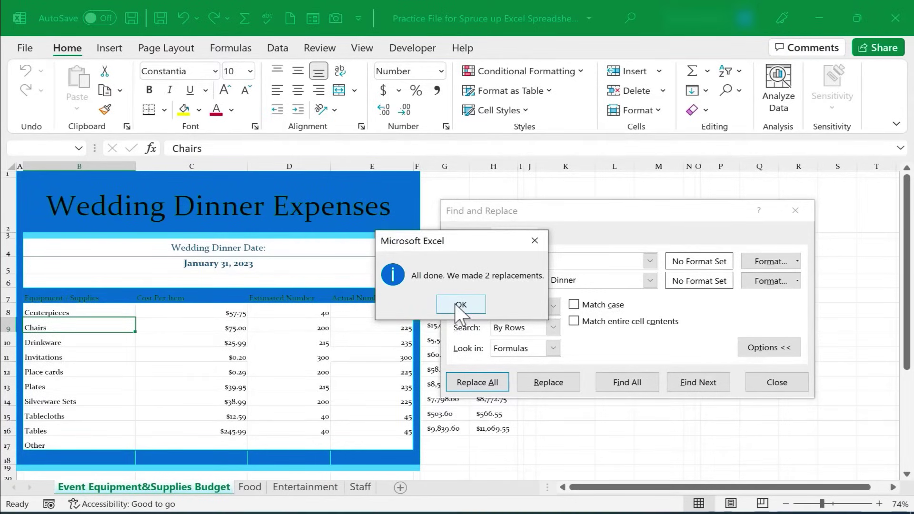
{"action": "left_click", "coordinate": [460, 305]}
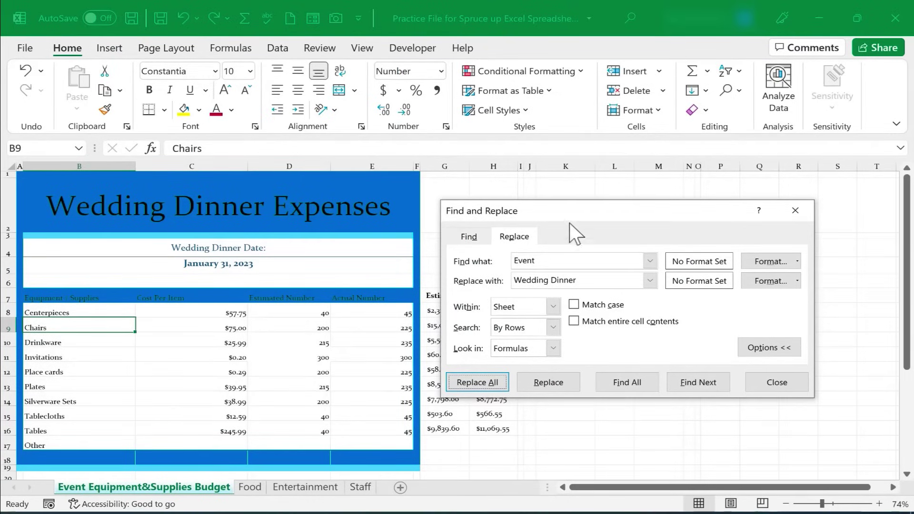
{"action": "left_click_drag", "start_coordinate": [571, 212], "coordinate": [541, 201]}
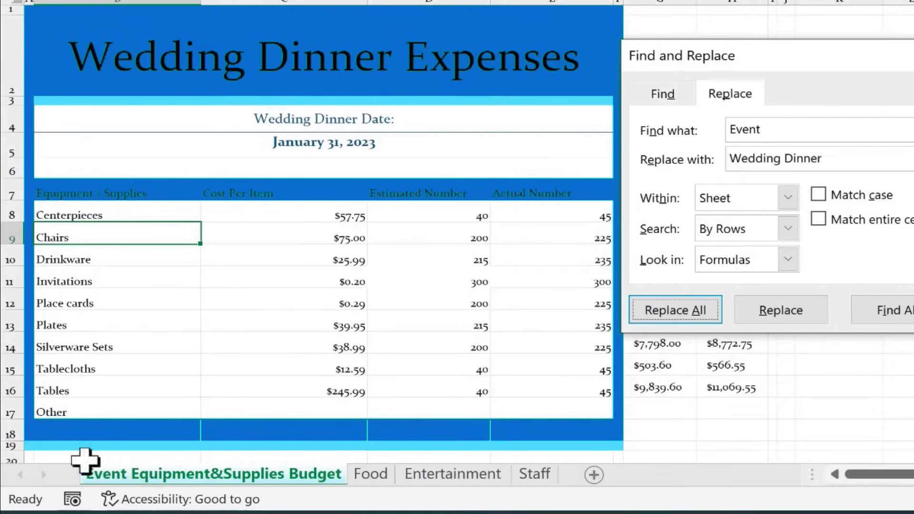
Step: Rename the first sheet tab, typing 'Wed' in place of Event
{"action": "double_click", "coordinate": [101, 475]}
{"action": "left_click", "coordinate": [118, 472]}
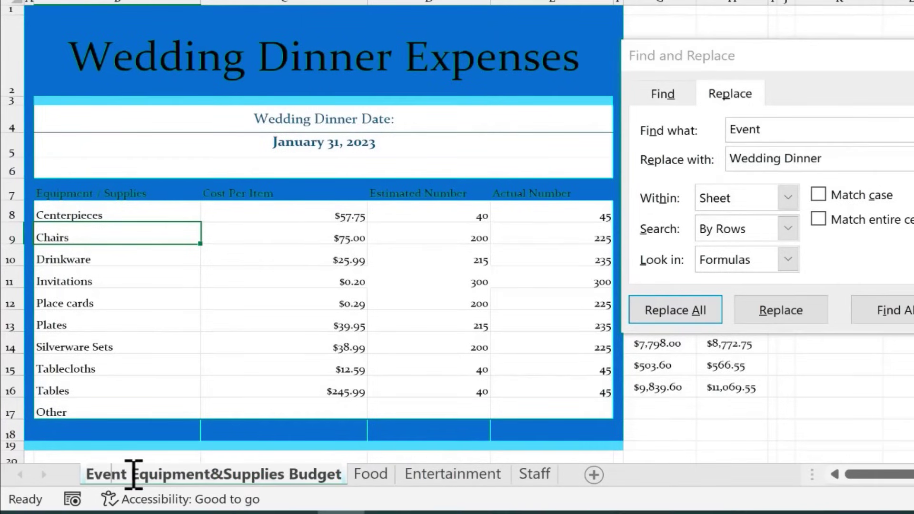
{"action": "key", "text": "BackSpace"}
{"action": "key", "text": "BackSpace"}
{"action": "key", "text": "BackSpace"}
{"action": "key", "text": "BackSpace"}
{"action": "key", "text": "BackSpace"}
{"action": "type", "text": "Wed"}
{"action": "key", "text": "Return"}
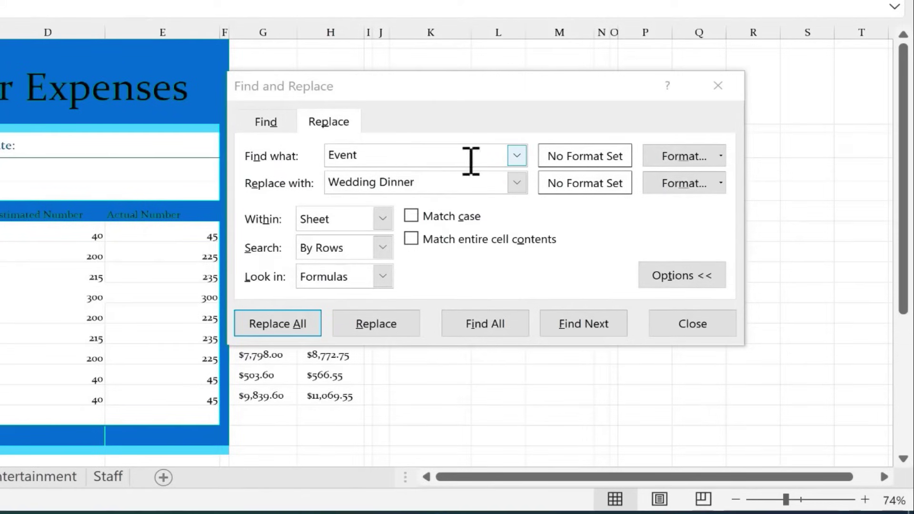
Step: Clear 'Event' from Find what and 'Wedding Dinner' from Replace with
{"action": "left_click", "coordinate": [425, 151]}
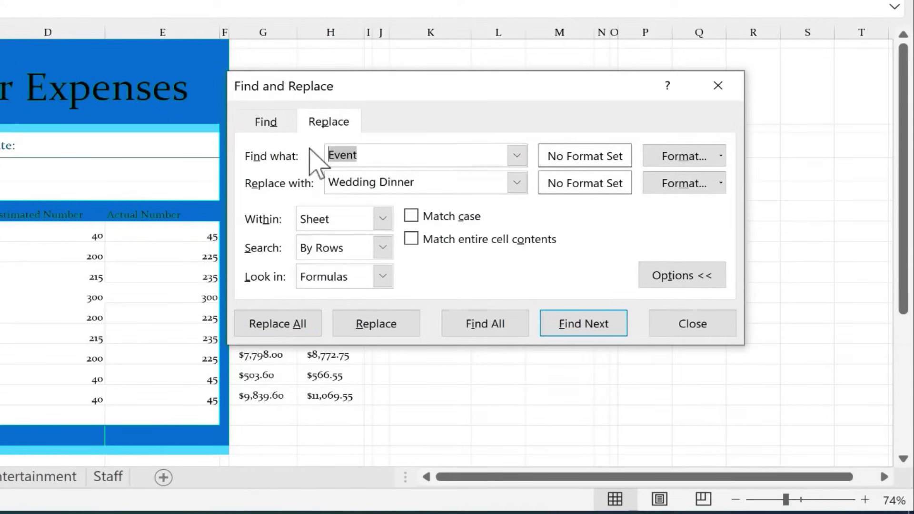
{"action": "key", "text": "Delete"}
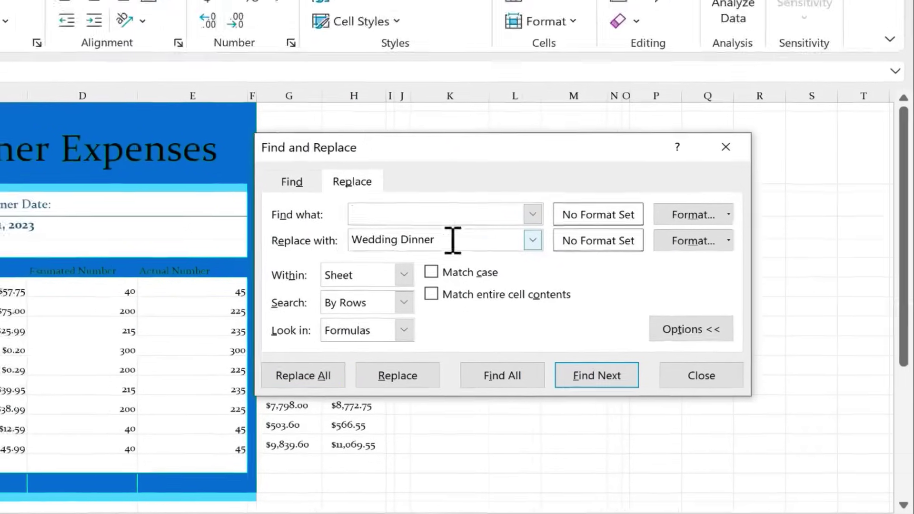
{"action": "left_click_drag", "start_coordinate": [452, 240], "coordinate": [288, 238]}
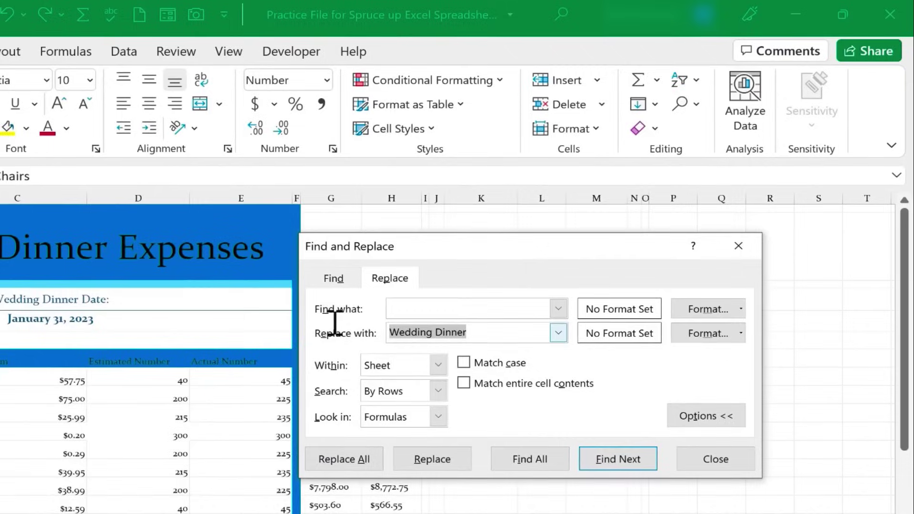
{"action": "key", "text": "Delete"}
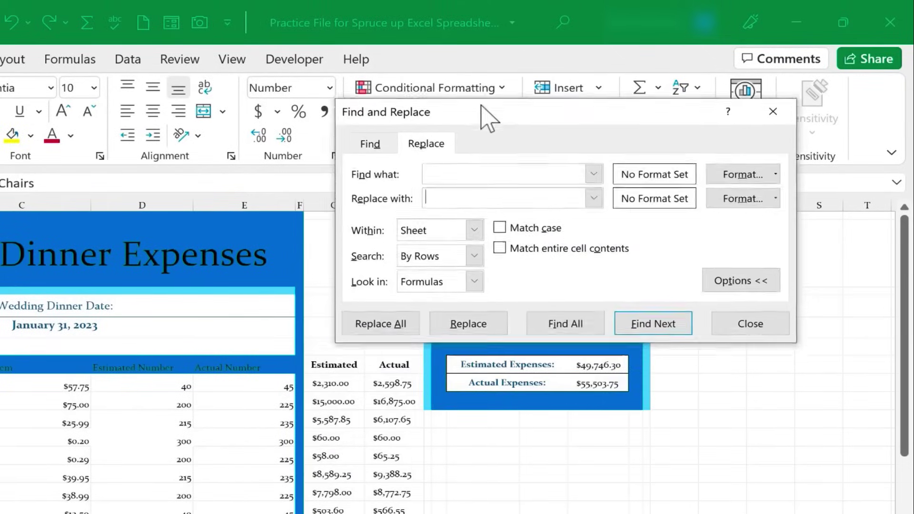
{"action": "left_click_drag", "start_coordinate": [481, 107], "coordinate": [510, 94]}
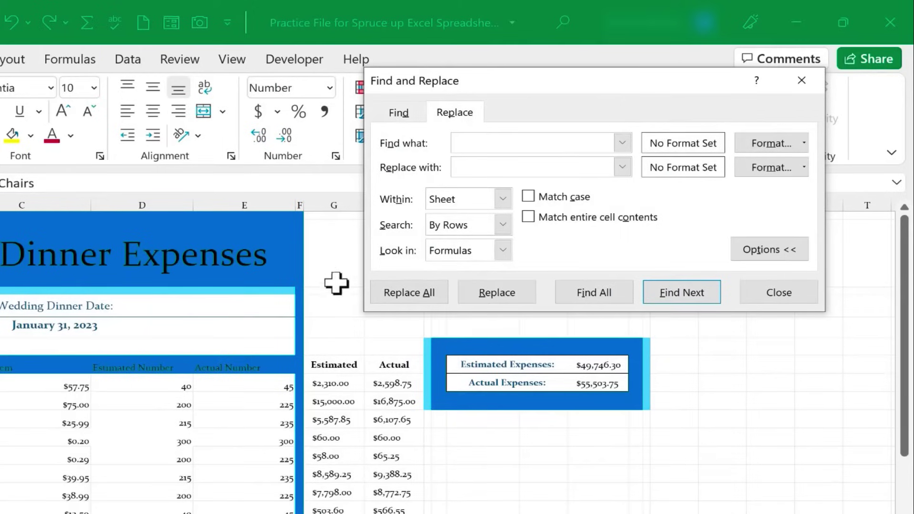
{"action": "left_click", "coordinate": [737, 149]}
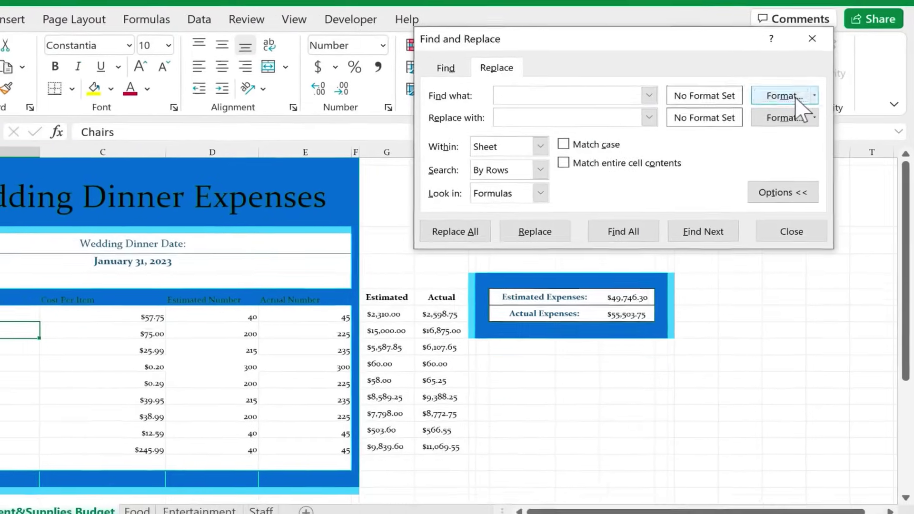
Step: Set the Find what format to cells with the blue background fill
{"action": "left_click", "coordinate": [770, 142]}
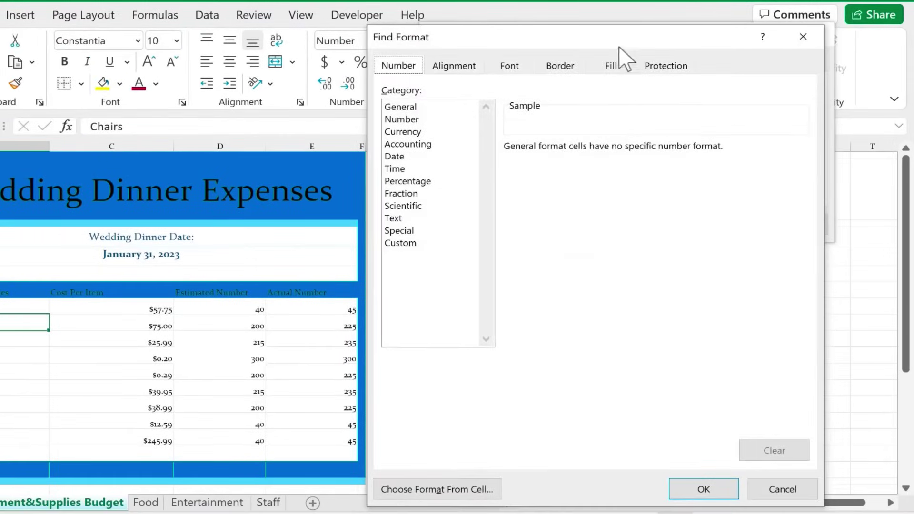
{"action": "left_click_drag", "start_coordinate": [510, 34], "coordinate": [481, 35]}
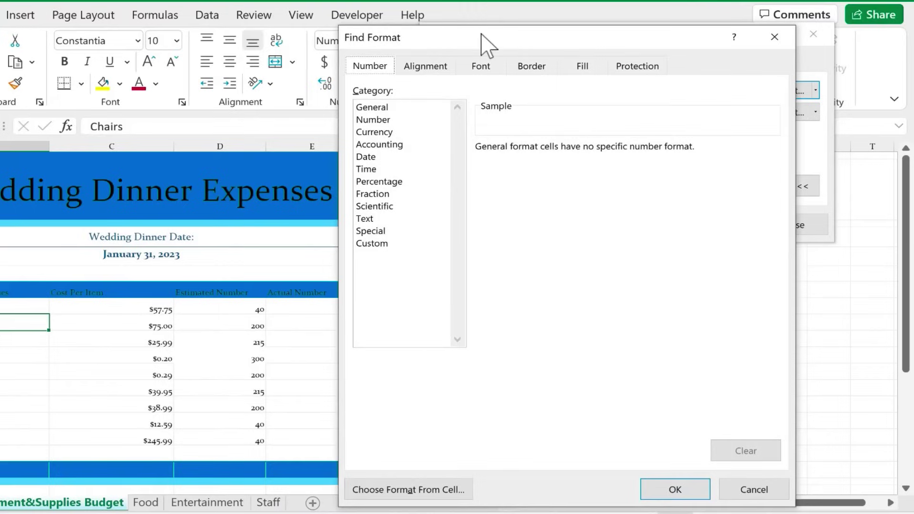
{"action": "left_click", "coordinate": [427, 69]}
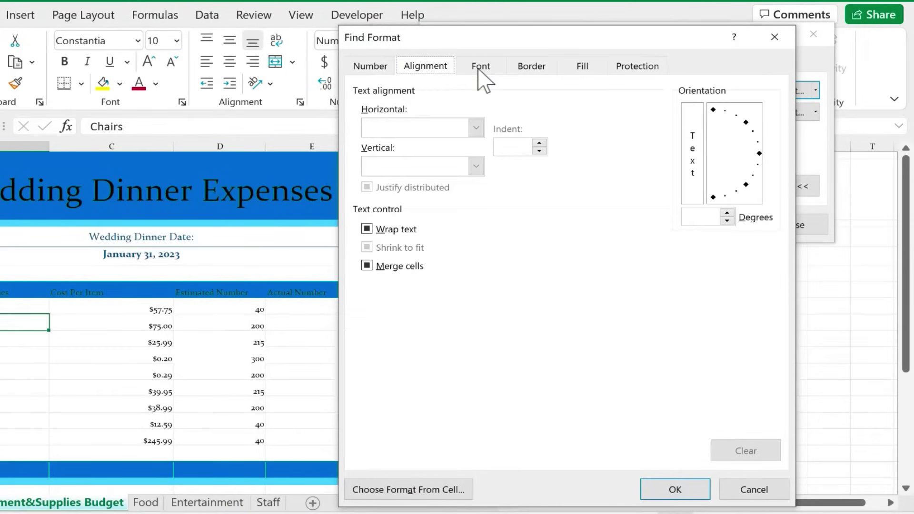
{"action": "left_click", "coordinate": [481, 69]}
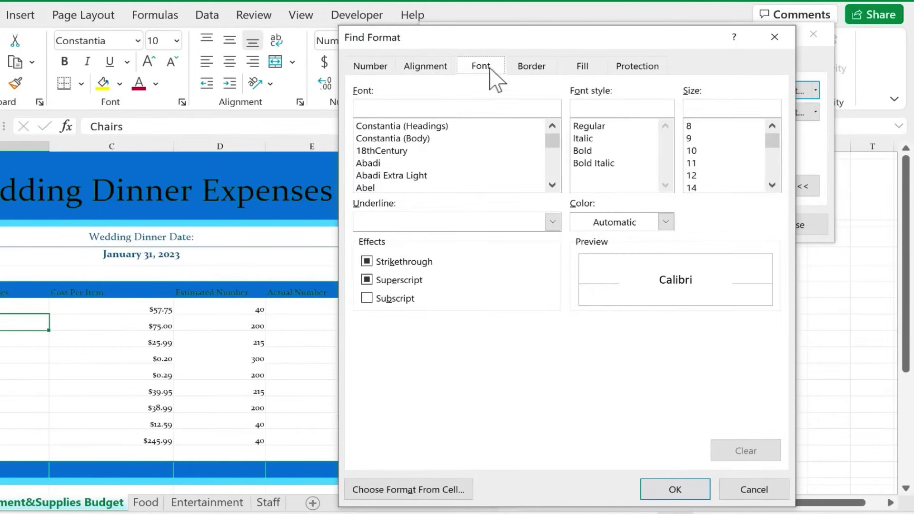
{"action": "left_click", "coordinate": [541, 71]}
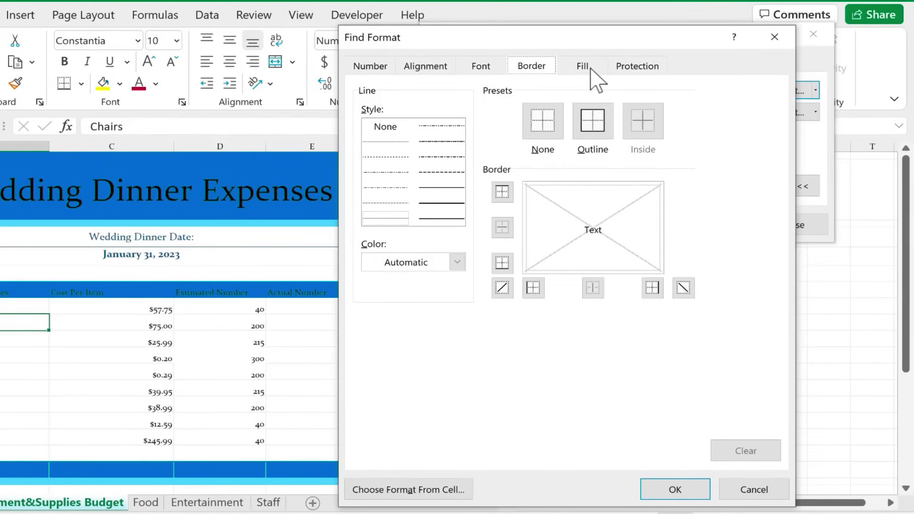
{"action": "left_click", "coordinate": [590, 68]}
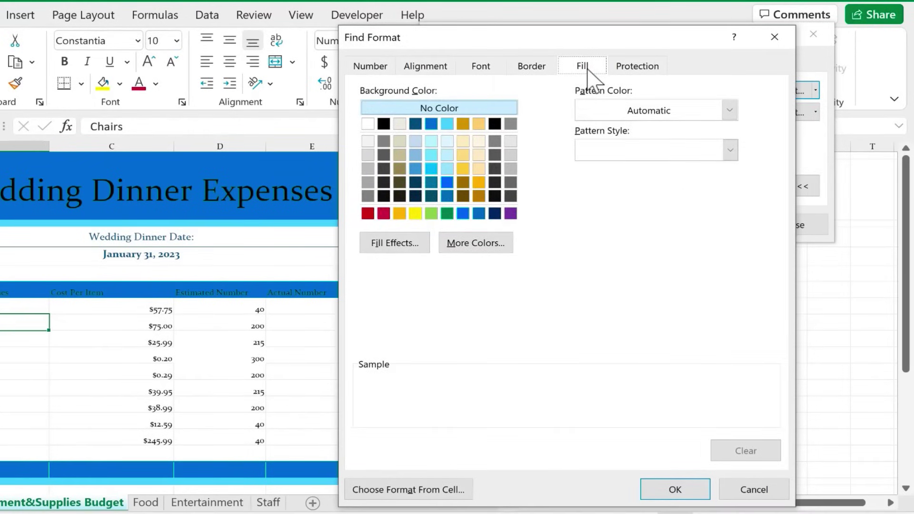
{"action": "left_click", "coordinate": [431, 124]}
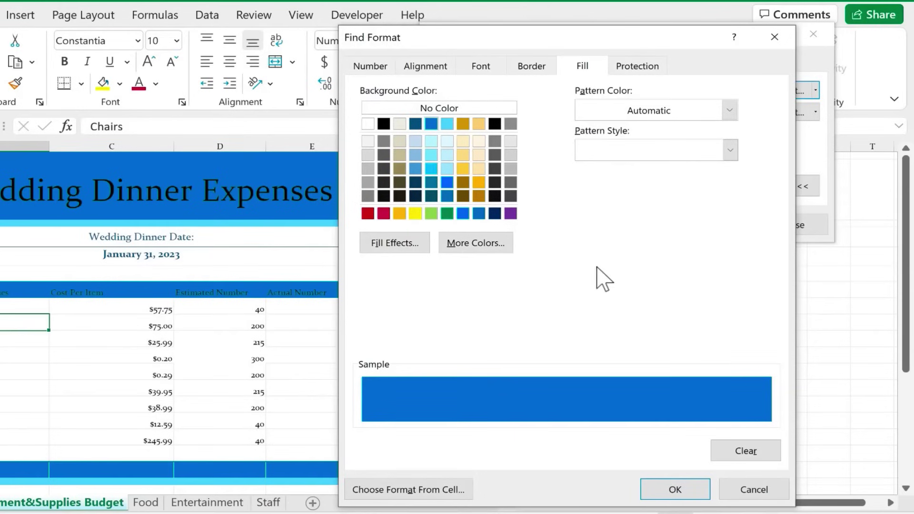
{"action": "left_click", "coordinate": [675, 490]}
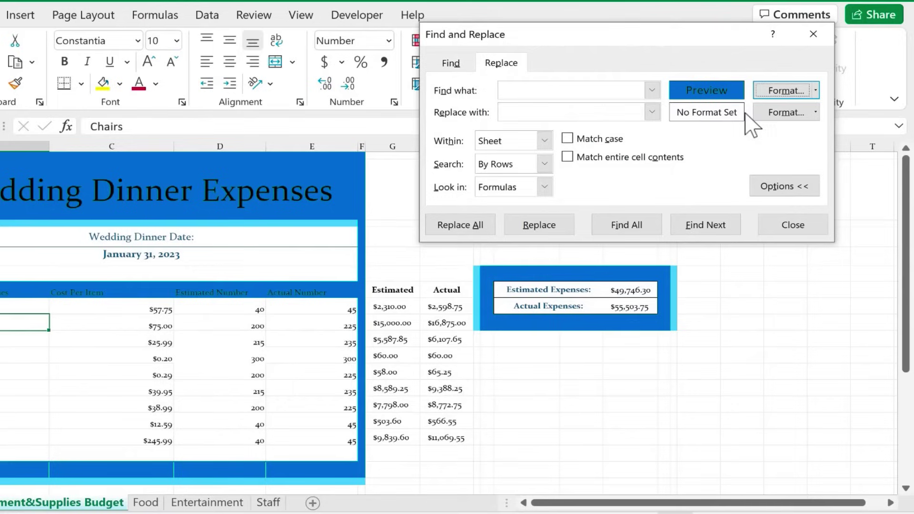
Step: Replace the blue fill with orange, changing 63 cells on the sheet
{"action": "left_click", "coordinate": [784, 113]}
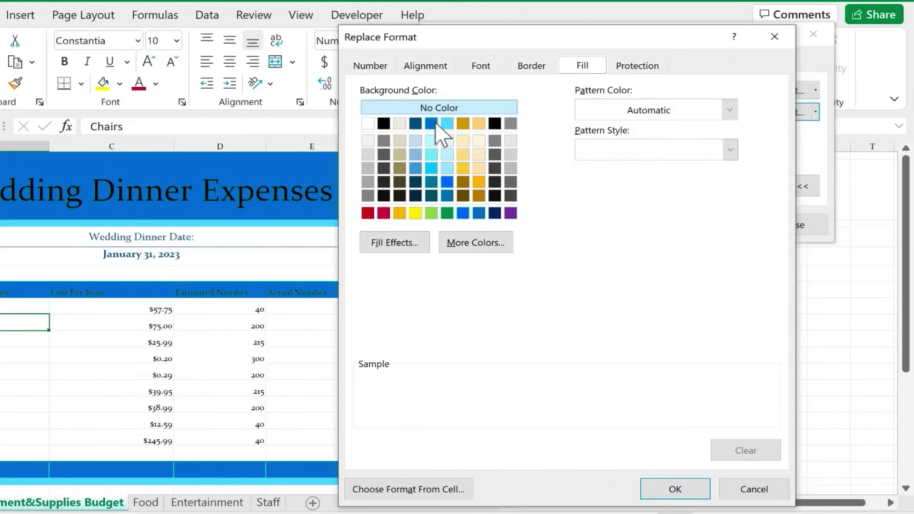
{"action": "left_click", "coordinate": [400, 213]}
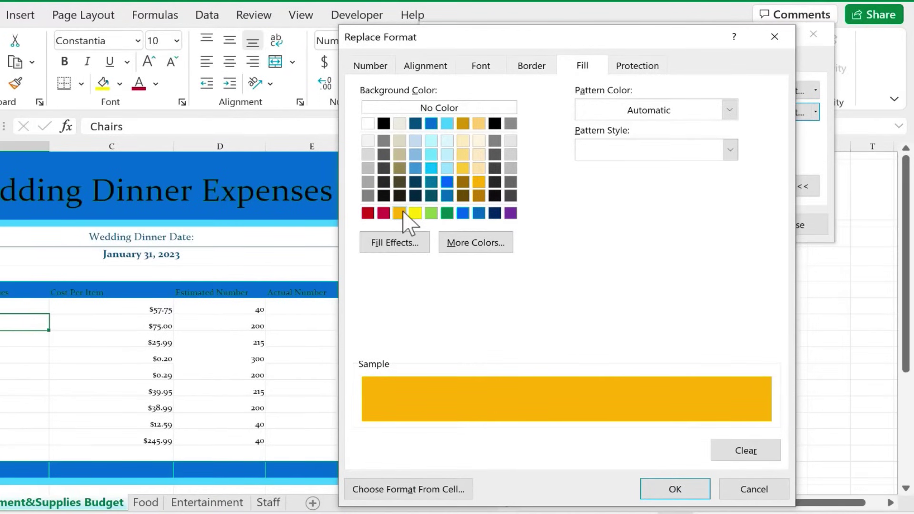
{"action": "left_click", "coordinate": [684, 490]}
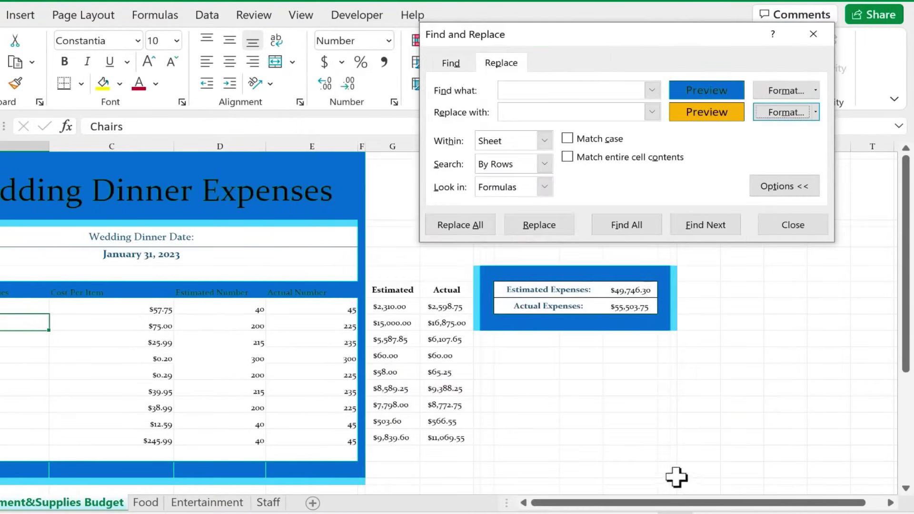
{"action": "left_click", "coordinate": [474, 226]}
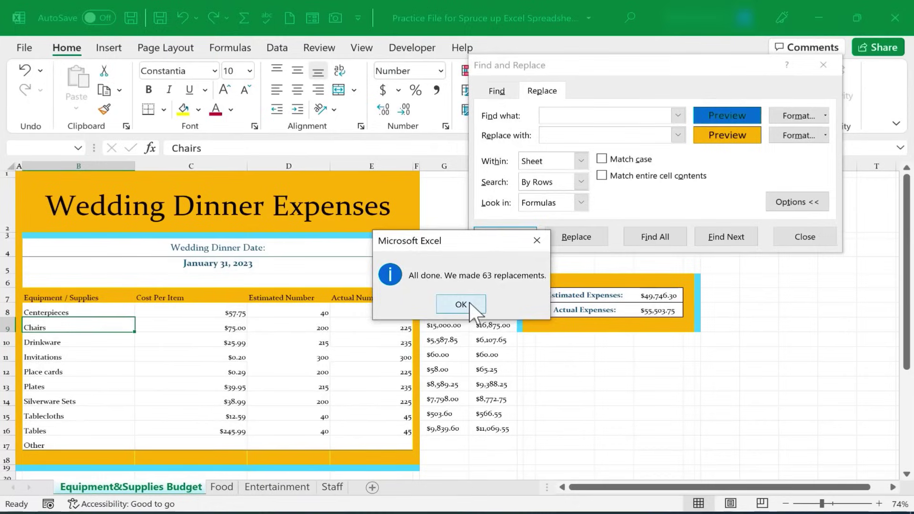
{"action": "left_click", "coordinate": [411, 300]}
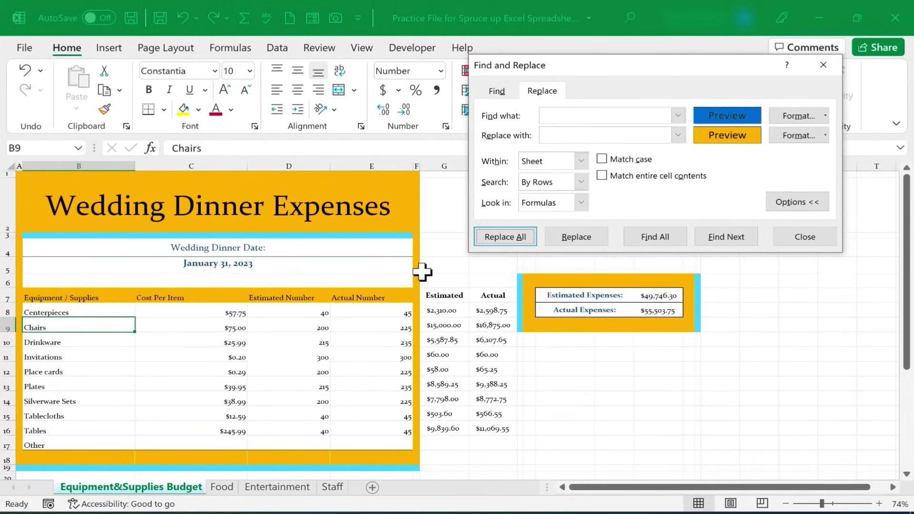
{"action": "left_click", "coordinate": [19, 246]}
{"action": "left_click", "coordinate": [19, 285]}
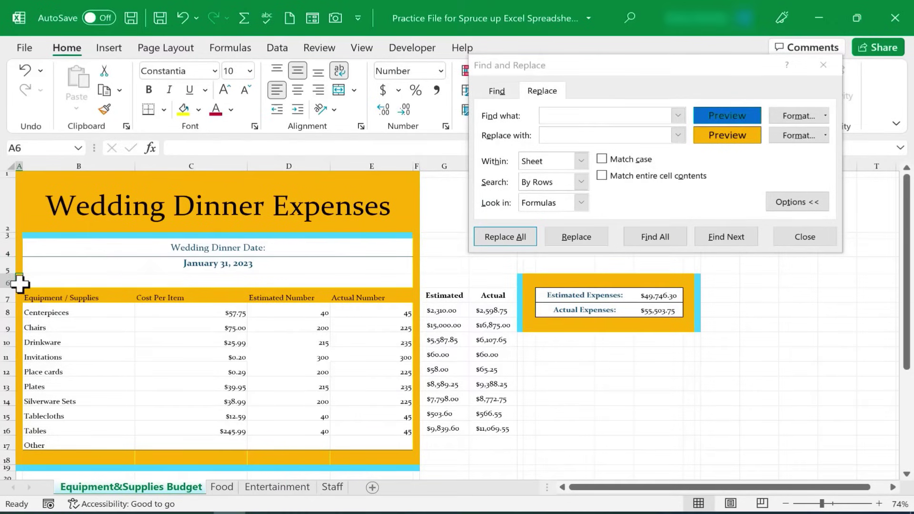
Step: Inspect the restyled cells in column A, the title and column F
{"action": "left_click", "coordinate": [18, 299]}
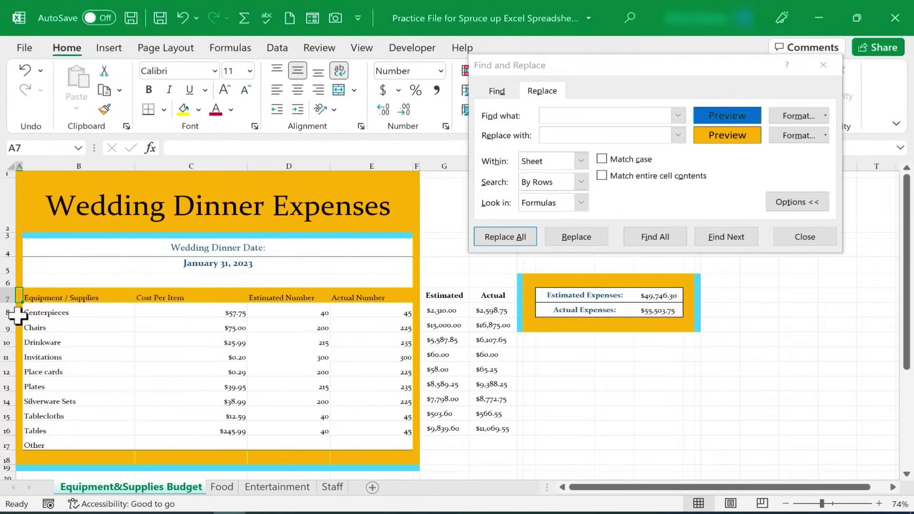
{"action": "left_click_drag", "start_coordinate": [17, 316], "coordinate": [11, 431]}
{"action": "left_click", "coordinate": [43, 185]}
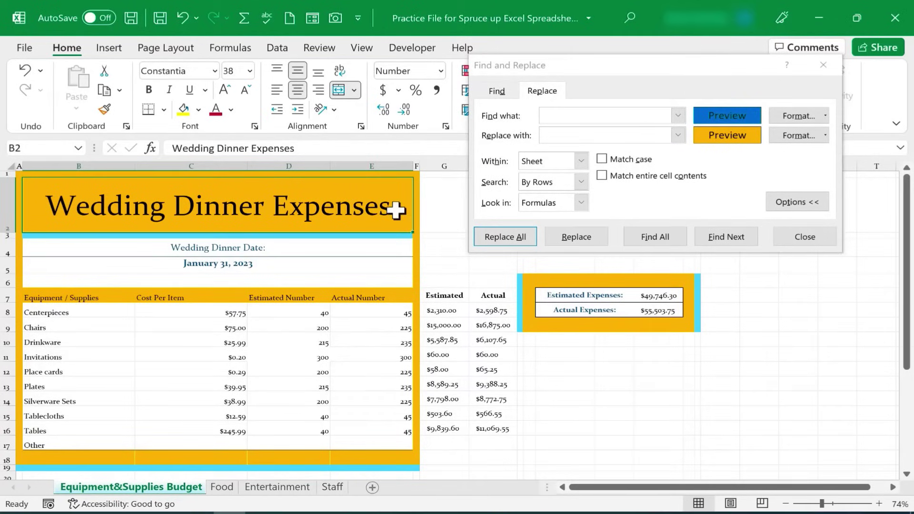
{"action": "left_click_drag", "start_coordinate": [417, 200], "coordinate": [412, 448]}
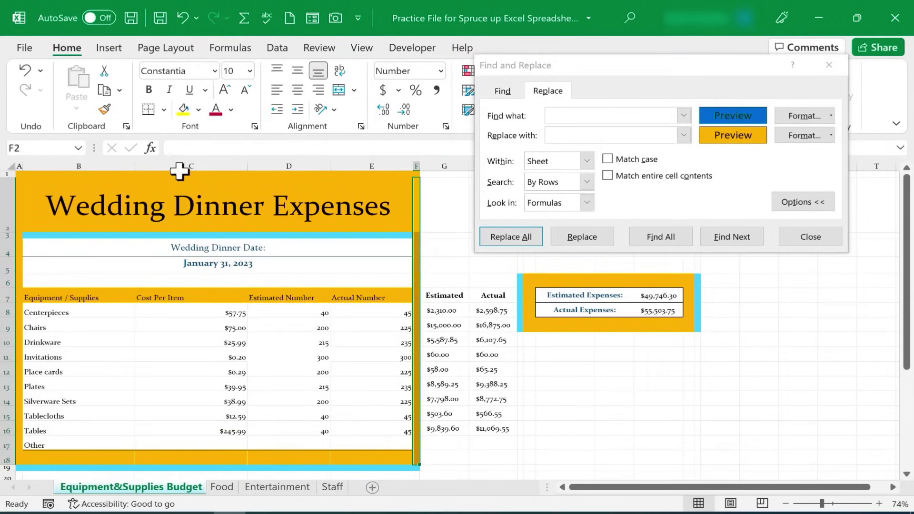
{"action": "left_click", "coordinate": [81, 177]}
{"action": "left_click", "coordinate": [244, 184]}
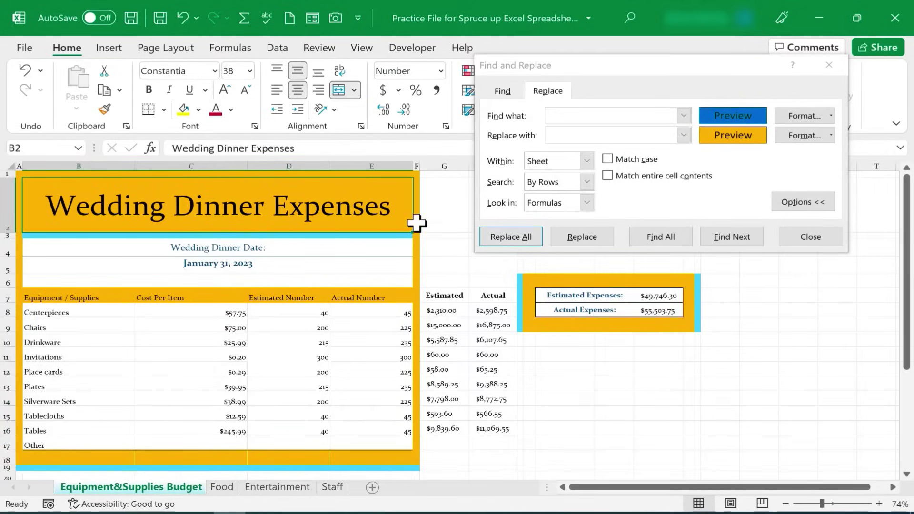
{"action": "left_click_drag", "start_coordinate": [417, 223], "coordinate": [416, 356]}
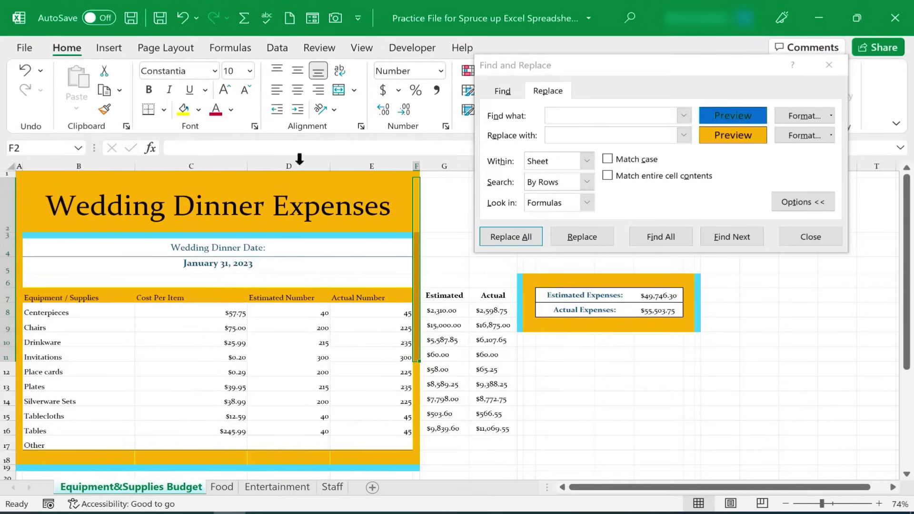
Step: Check the Fill Color palette for column F, then close Find and Replace
{"action": "left_click", "coordinate": [197, 110]}
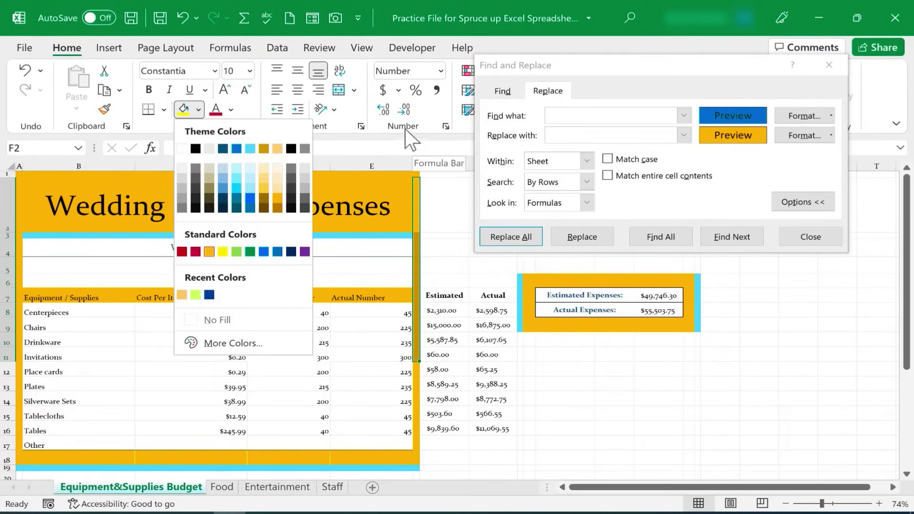
{"action": "left_click", "coordinate": [431, 215]}
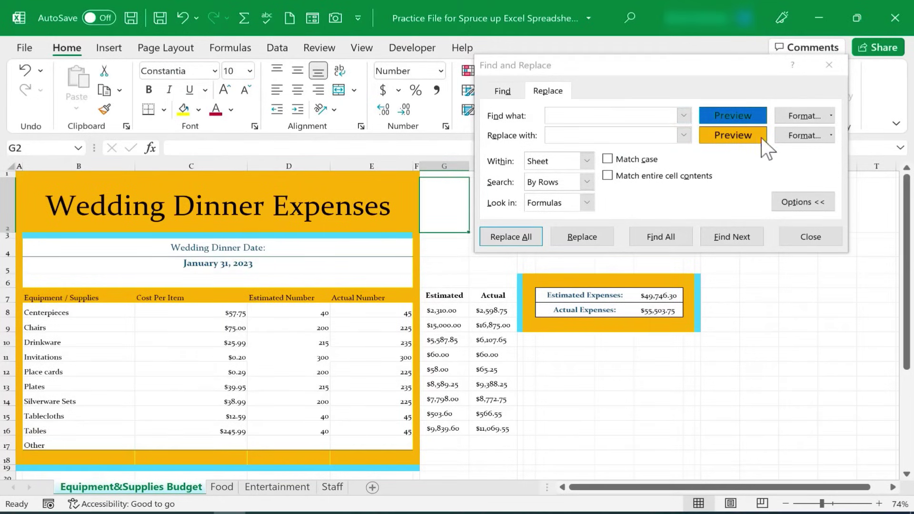
{"action": "left_click", "coordinate": [812, 236]}
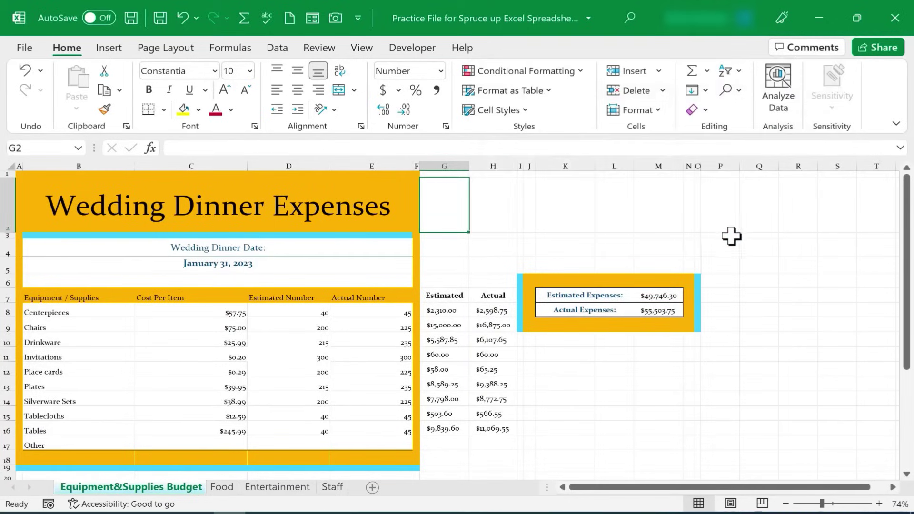
Step: Replace the light-blue fill with yellow across the sheet, changing 15 cells
{"action": "key", "text": "ctrl+f"}
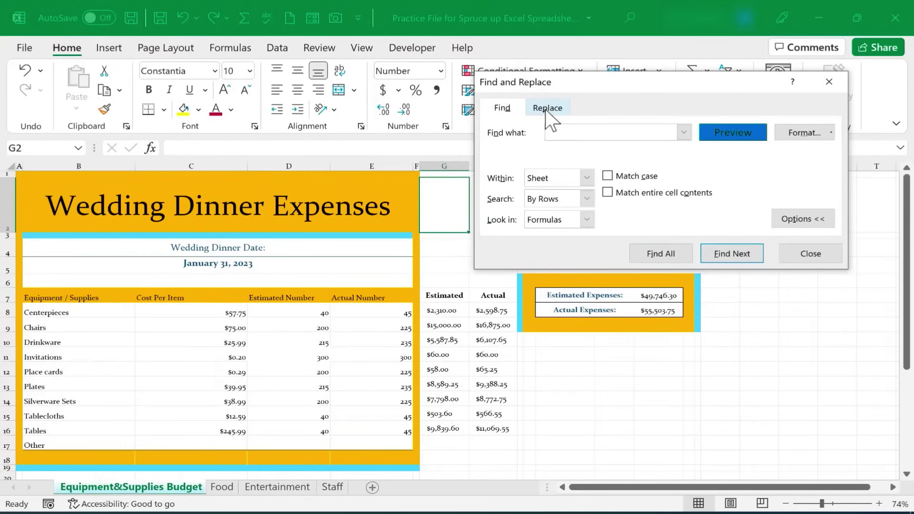
{"action": "left_click", "coordinate": [544, 110]}
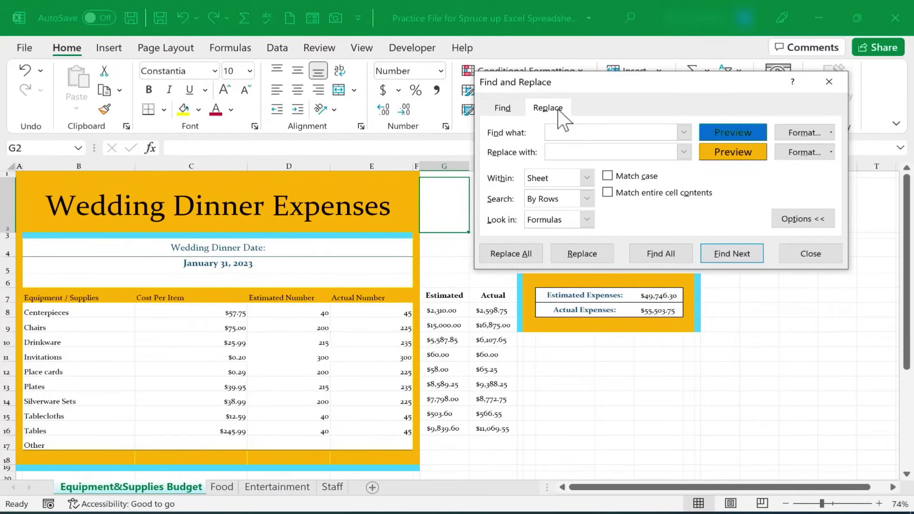
{"action": "left_click", "coordinate": [801, 132]}
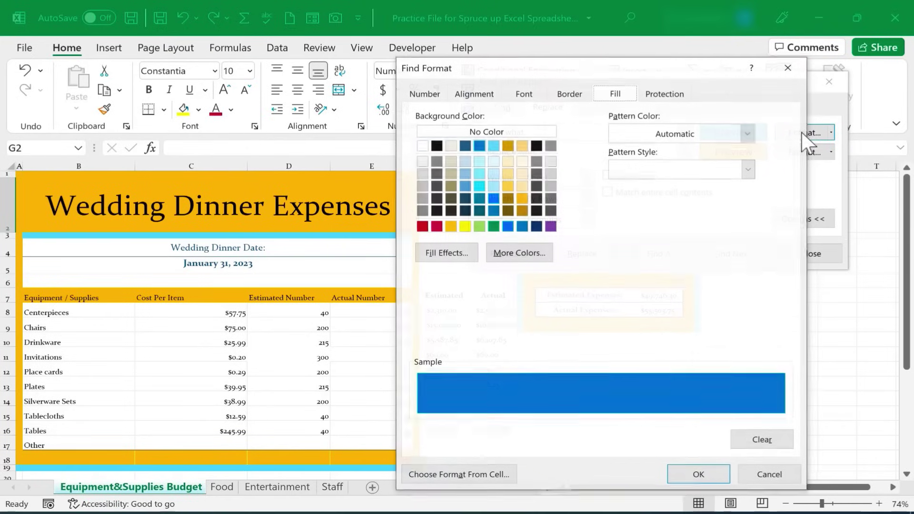
{"action": "left_click", "coordinate": [499, 143]}
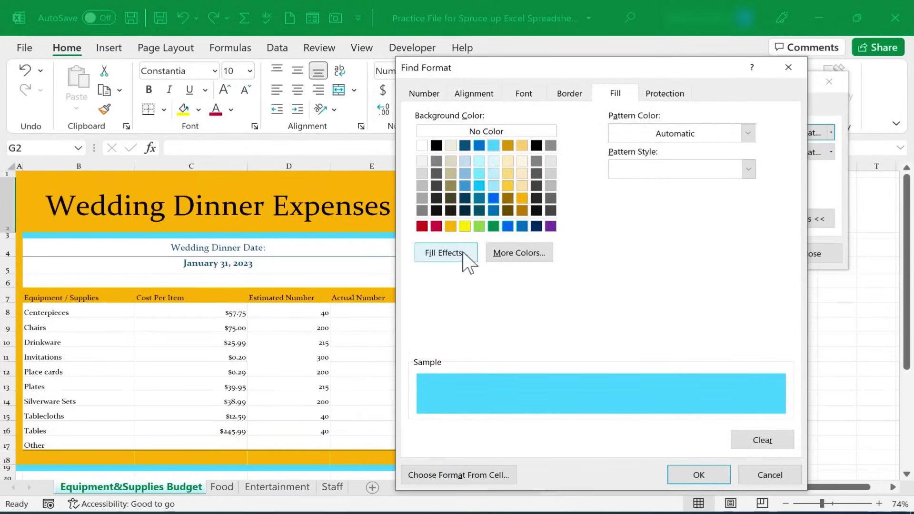
{"action": "left_click", "coordinate": [700, 474]}
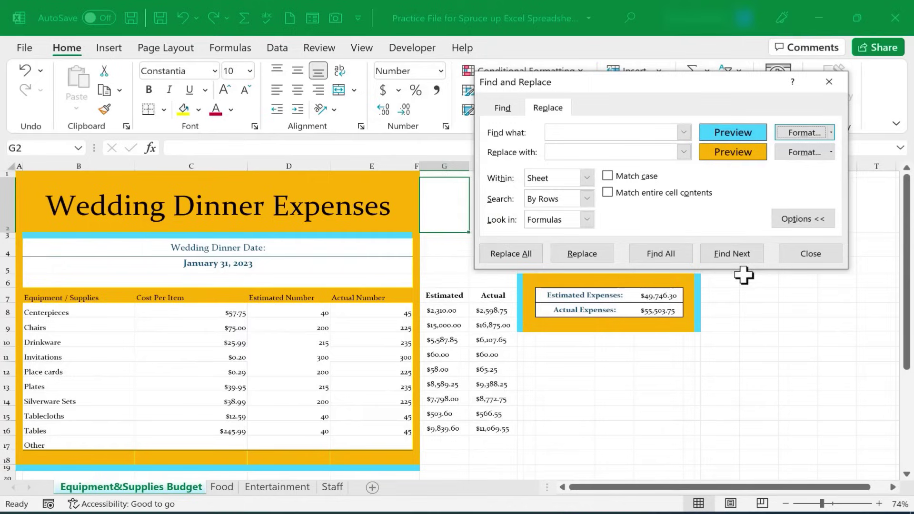
{"action": "left_click", "coordinate": [813, 153]}
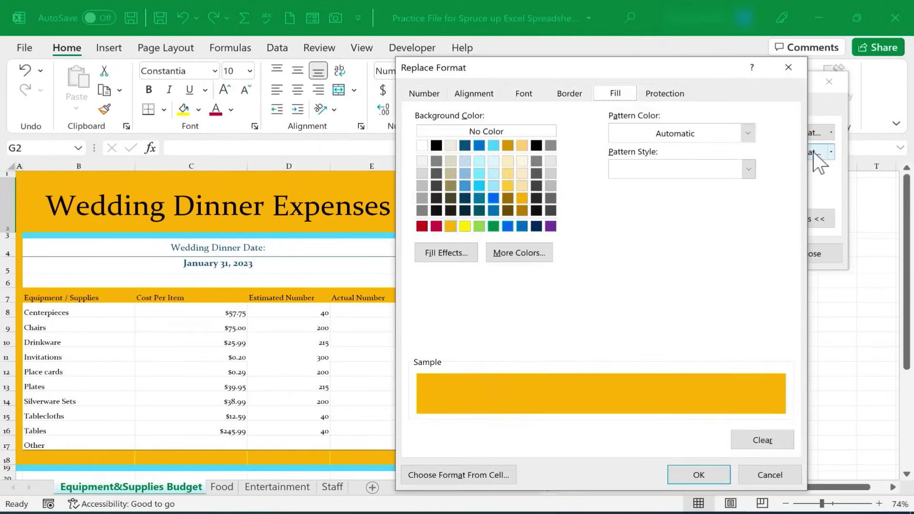
{"action": "left_click", "coordinate": [464, 226]}
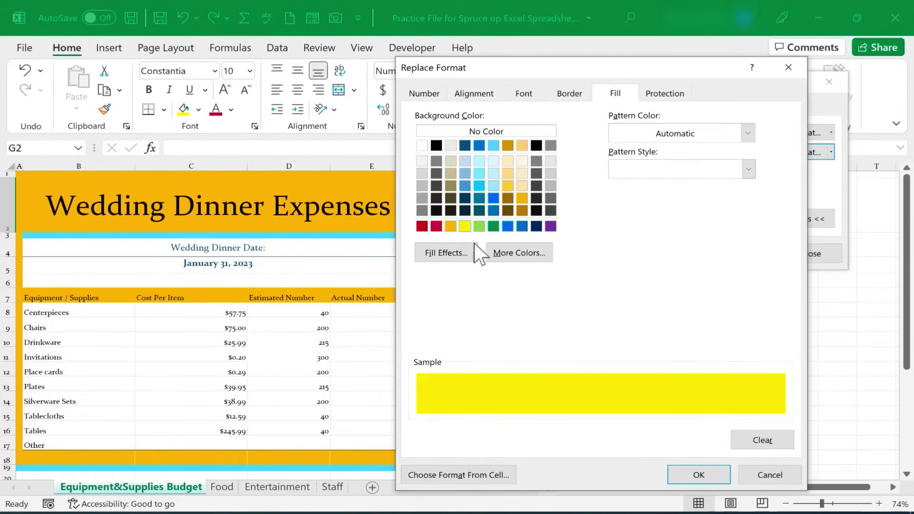
{"action": "left_click", "coordinate": [698, 471]}
{"action": "left_click", "coordinate": [505, 255]}
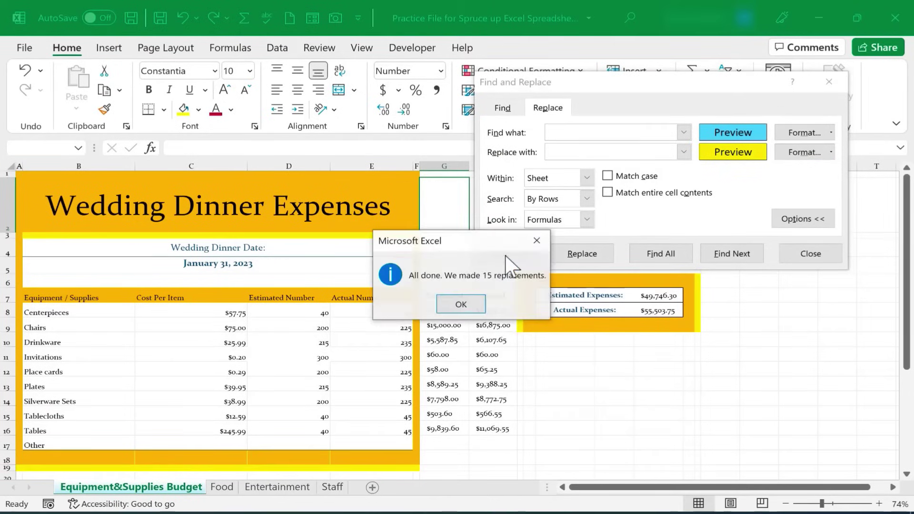
{"action": "left_click", "coordinate": [460, 305]}
{"action": "left_click", "coordinate": [805, 254]}
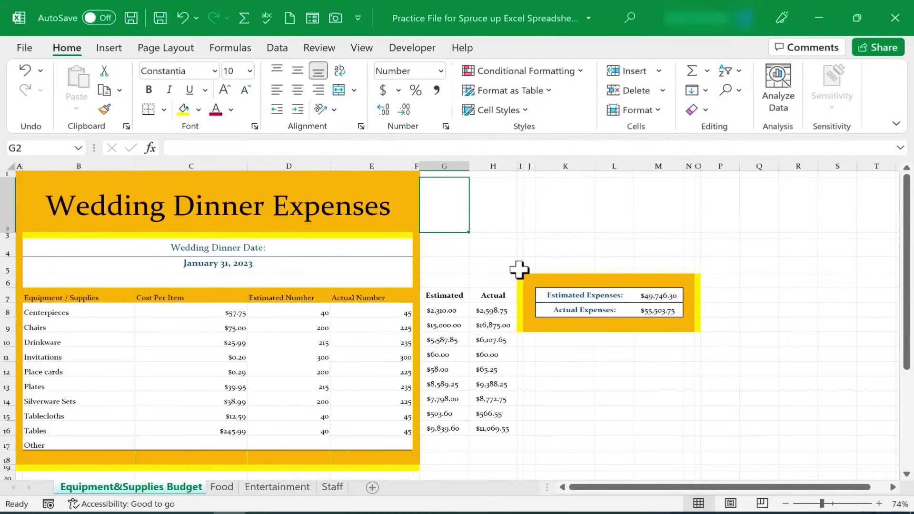
{"action": "left_click", "coordinate": [485, 270]}
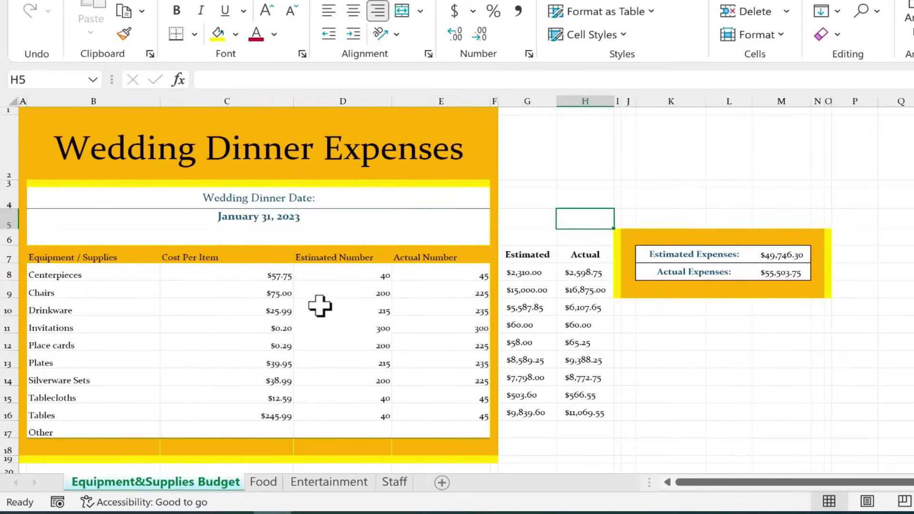
{"action": "key", "text": "Down"}
{"action": "key", "text": "Left"}
{"action": "key", "text": "Left"}
{"action": "key", "text": "Left"}
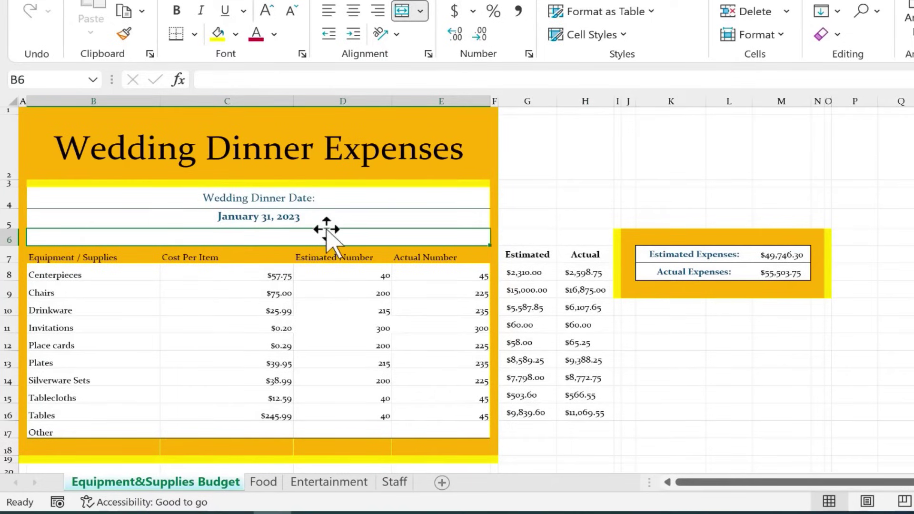
{"action": "left_click", "coordinate": [363, 327]}
{"action": "left_click", "coordinate": [264, 217]}
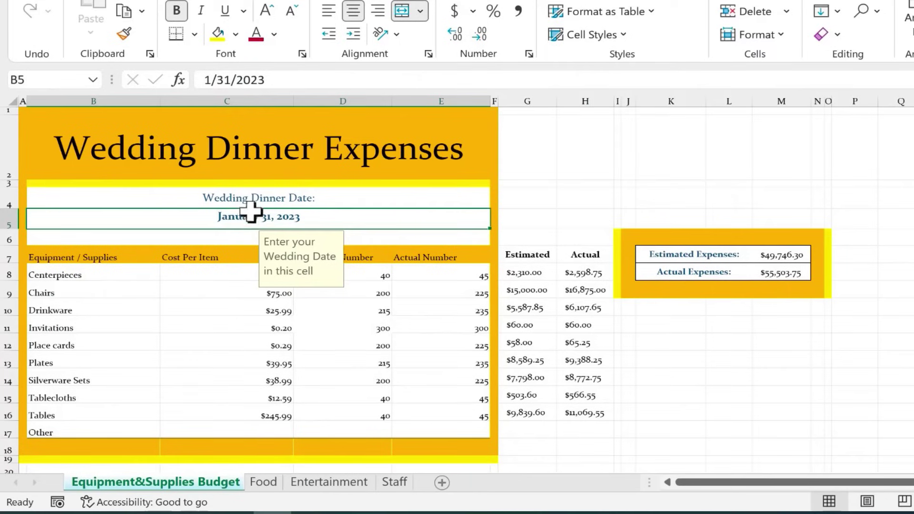
{"action": "left_click", "coordinate": [275, 35]}
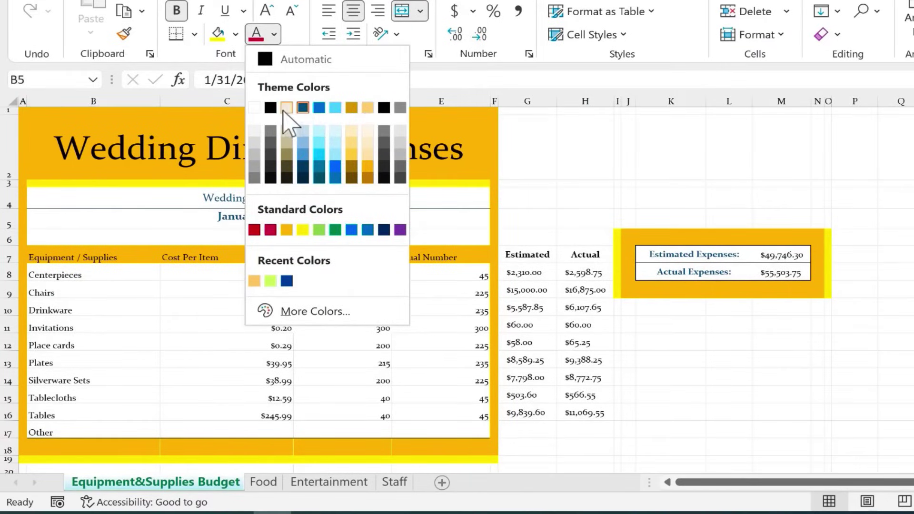
{"action": "left_click", "coordinate": [316, 228]}
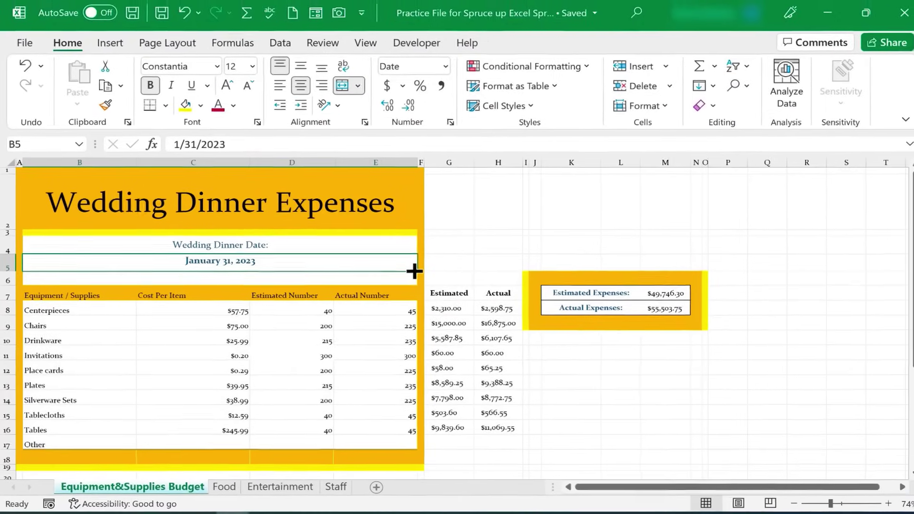
Step: Set the Find what format to dark blue font colour with no fill
{"action": "key", "text": "ctrl+f"}
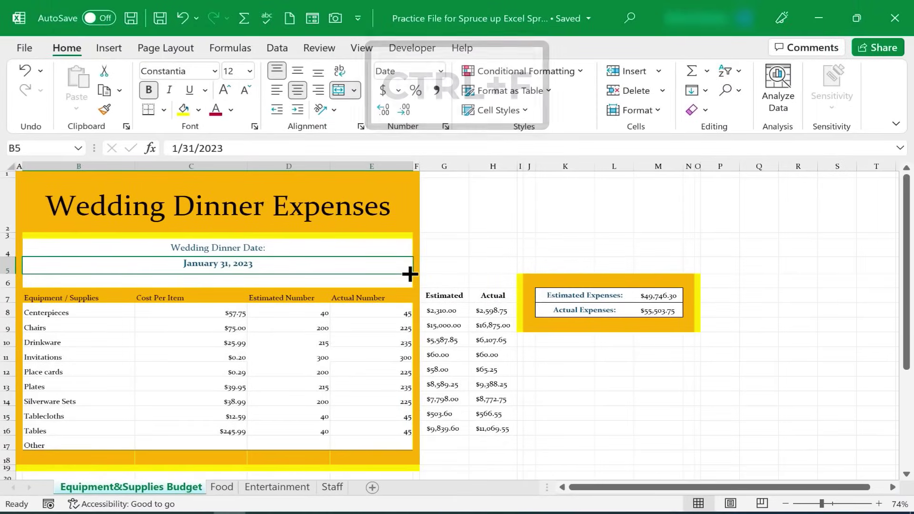
{"action": "left_click", "coordinate": [548, 125]}
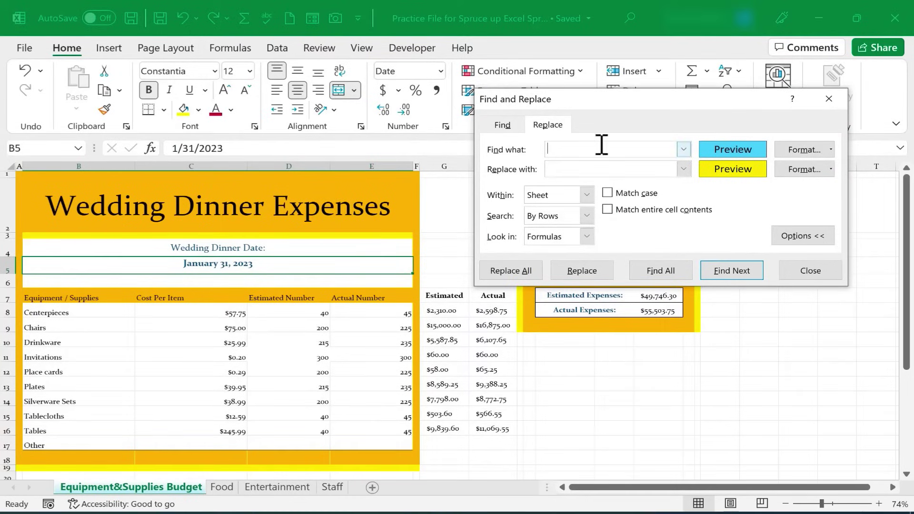
{"action": "left_click", "coordinate": [805, 150]}
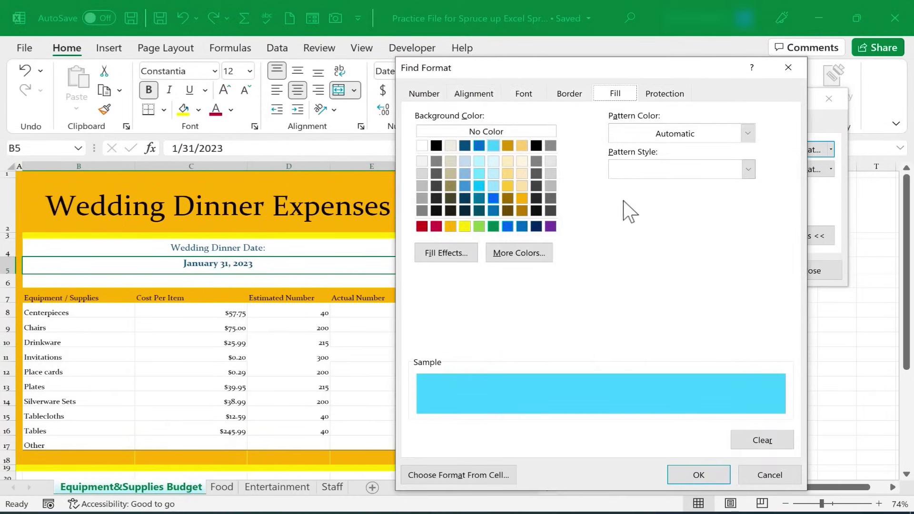
{"action": "left_click", "coordinate": [758, 439]}
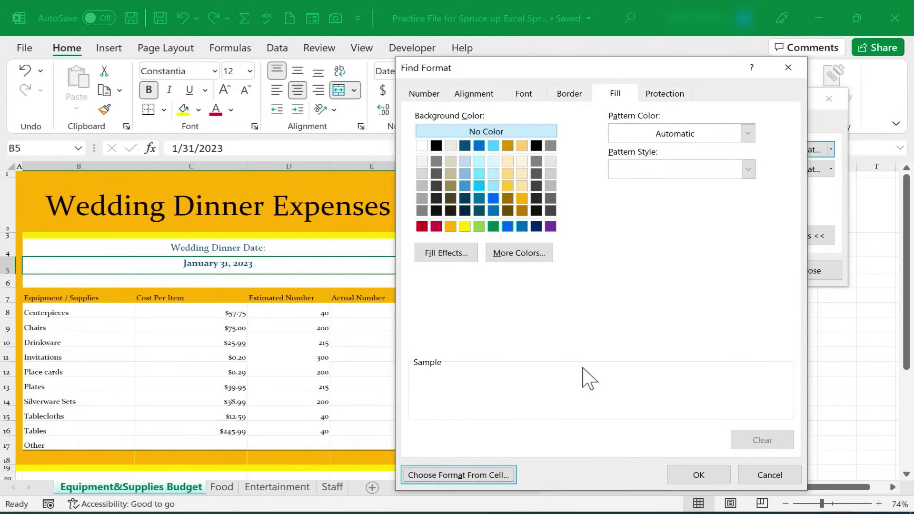
{"action": "left_click", "coordinate": [526, 94]}
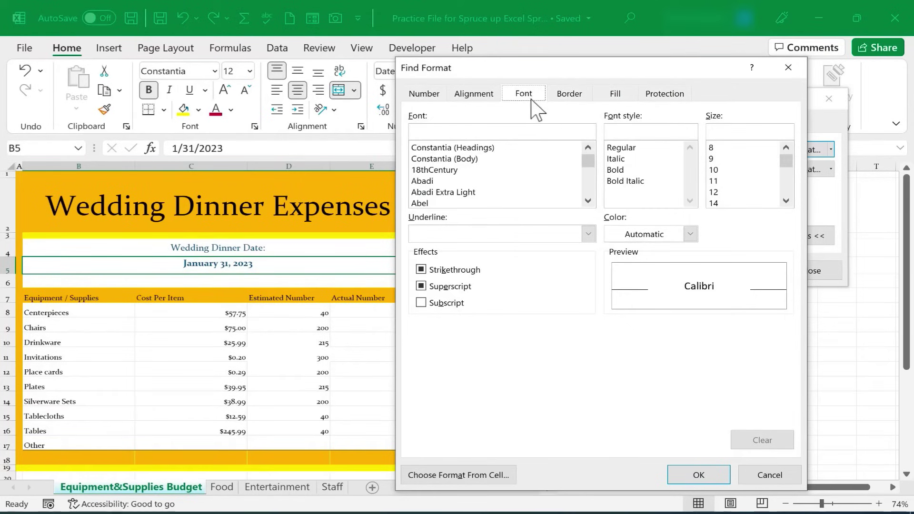
{"action": "left_click", "coordinate": [690, 233]}
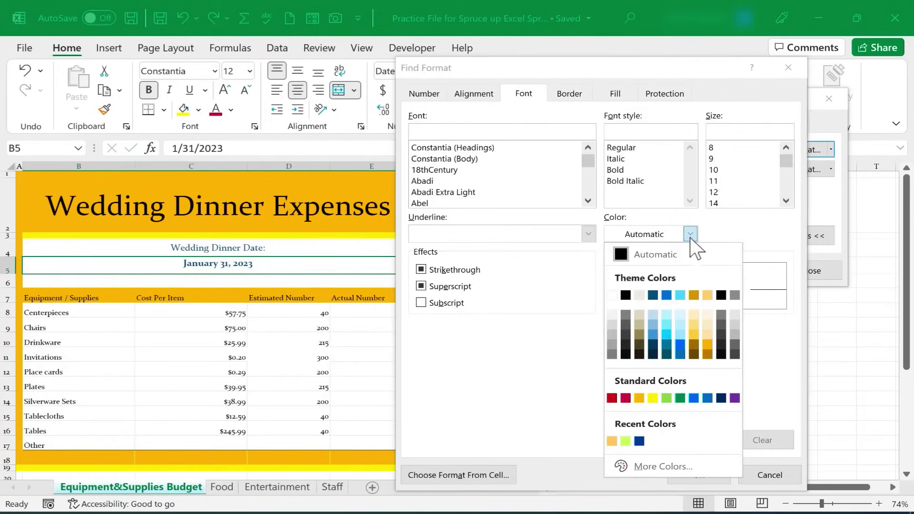
{"action": "left_click", "coordinate": [653, 296]}
{"action": "left_click", "coordinate": [696, 474]}
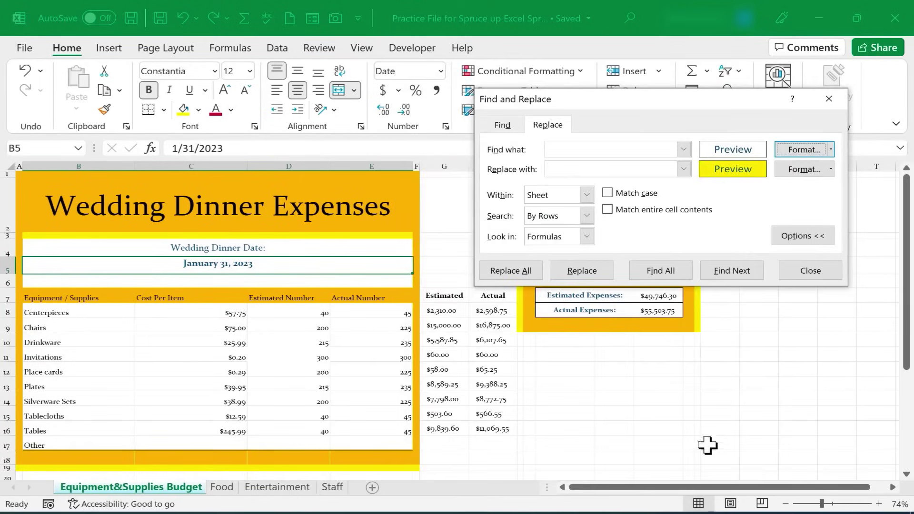
Step: Replace the dark blue text with black and no fill, changing nine cells
{"action": "left_click", "coordinate": [795, 173]}
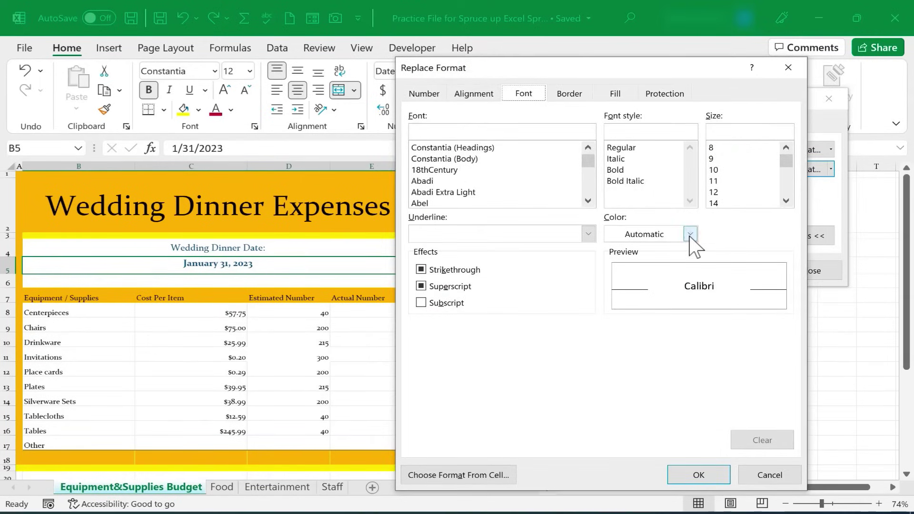
{"action": "left_click", "coordinate": [690, 234]}
{"action": "left_click", "coordinate": [630, 293]}
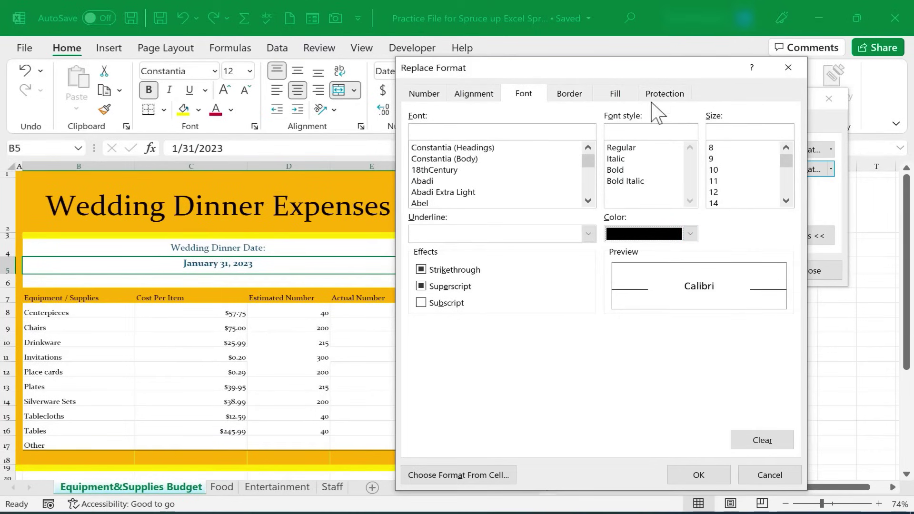
{"action": "left_click", "coordinate": [617, 94]}
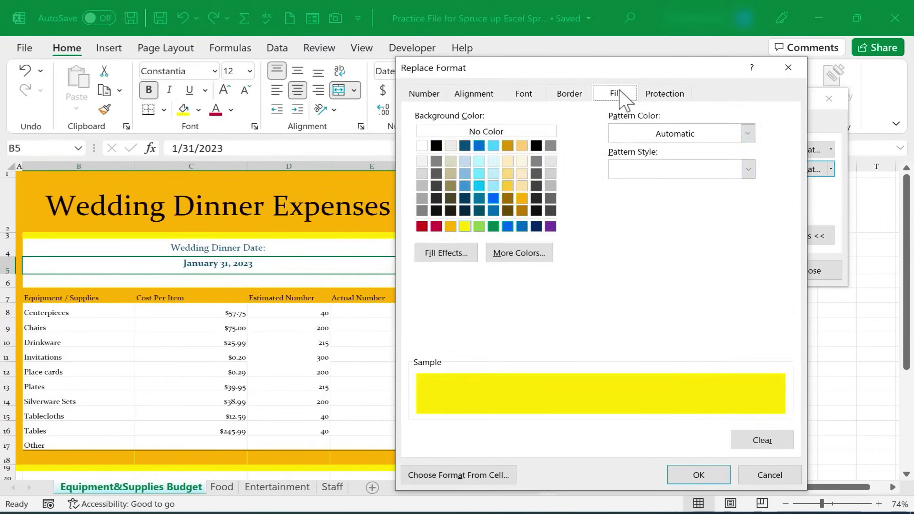
{"action": "left_click", "coordinate": [760, 445]}
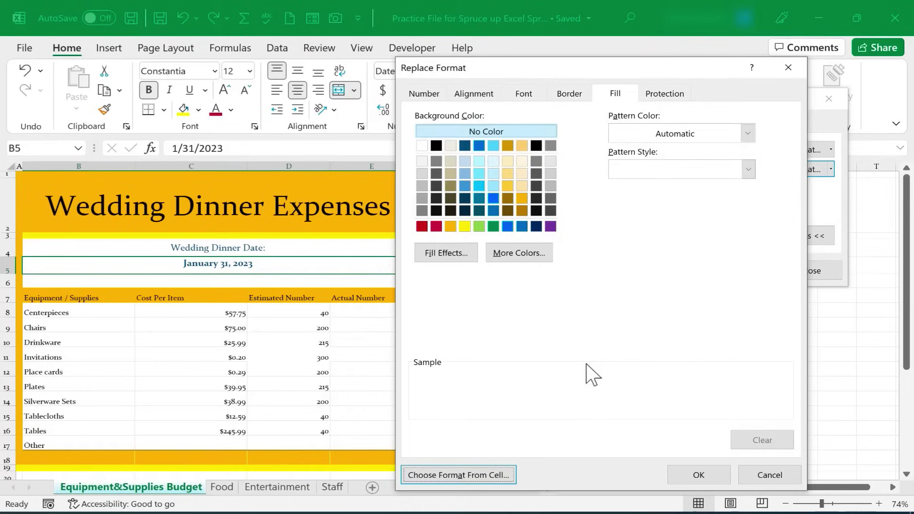
{"action": "left_click", "coordinate": [524, 93]}
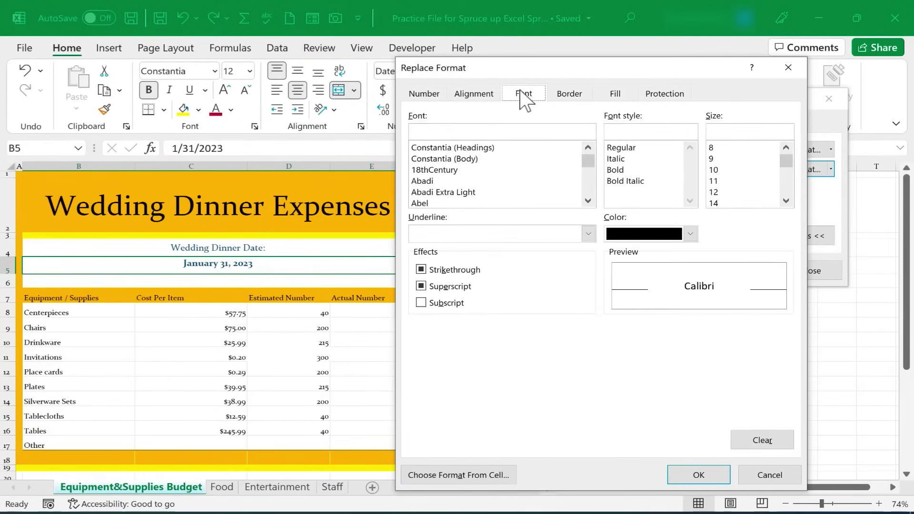
{"action": "left_click", "coordinate": [698, 475]}
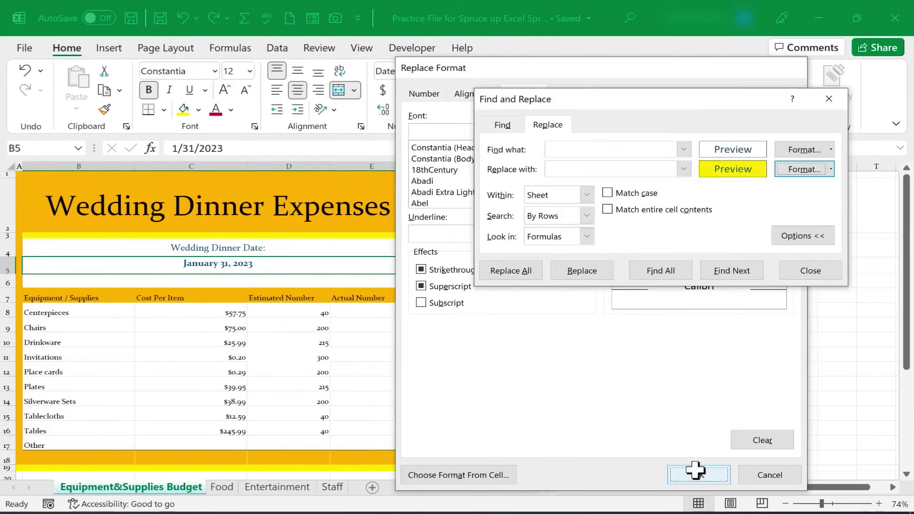
{"action": "left_click", "coordinate": [519, 271]}
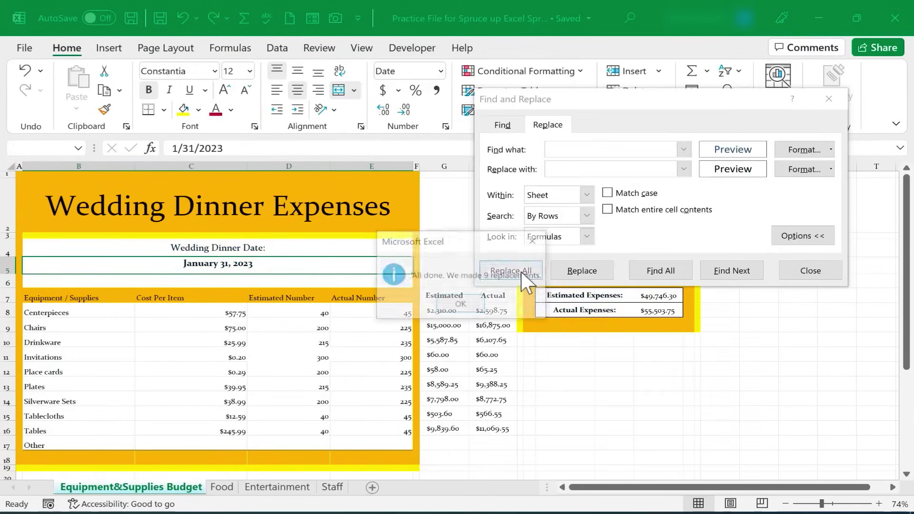
{"action": "left_click", "coordinate": [460, 305]}
{"action": "left_click", "coordinate": [317, 326]}
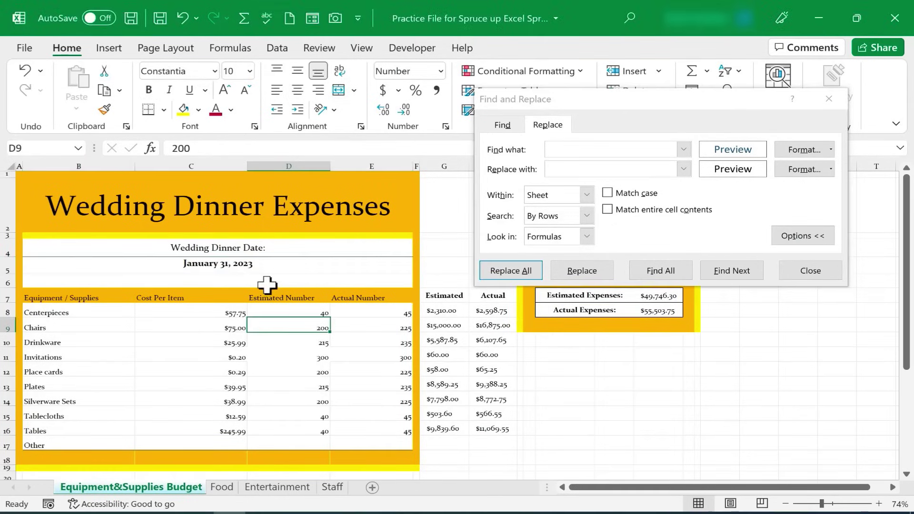
{"action": "left_click", "coordinate": [232, 265]}
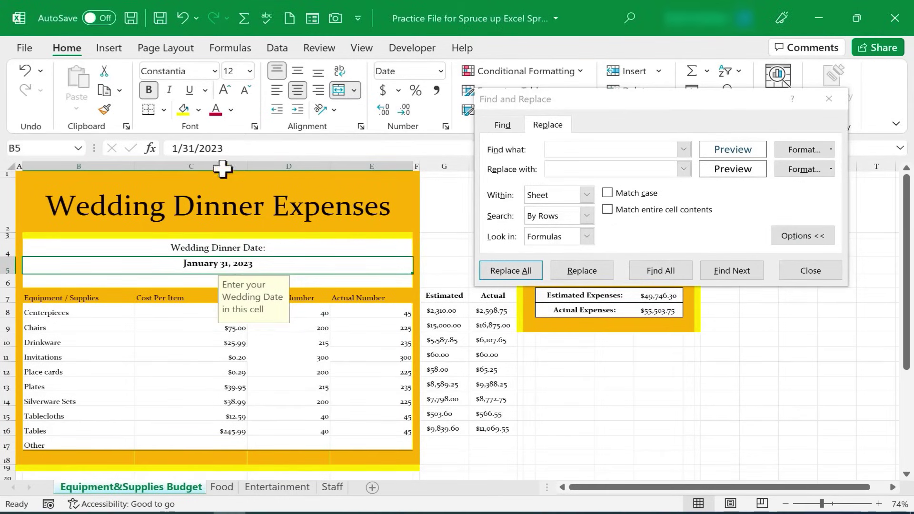
{"action": "left_click", "coordinate": [231, 108]}
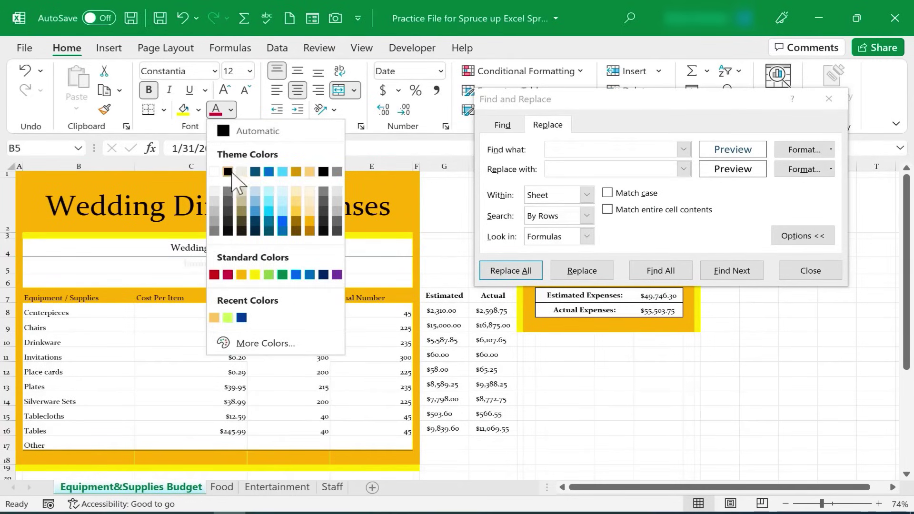
{"action": "left_click", "coordinate": [561, 310]}
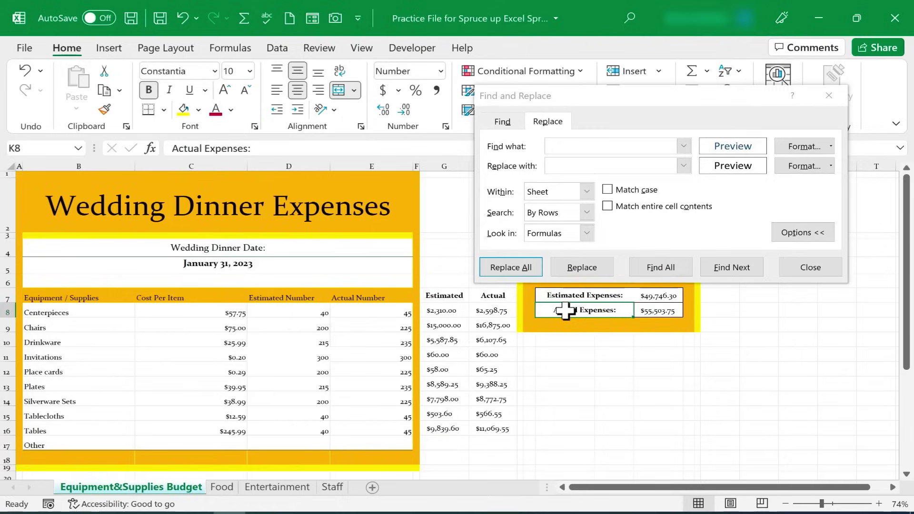
{"action": "left_click", "coordinate": [564, 298]}
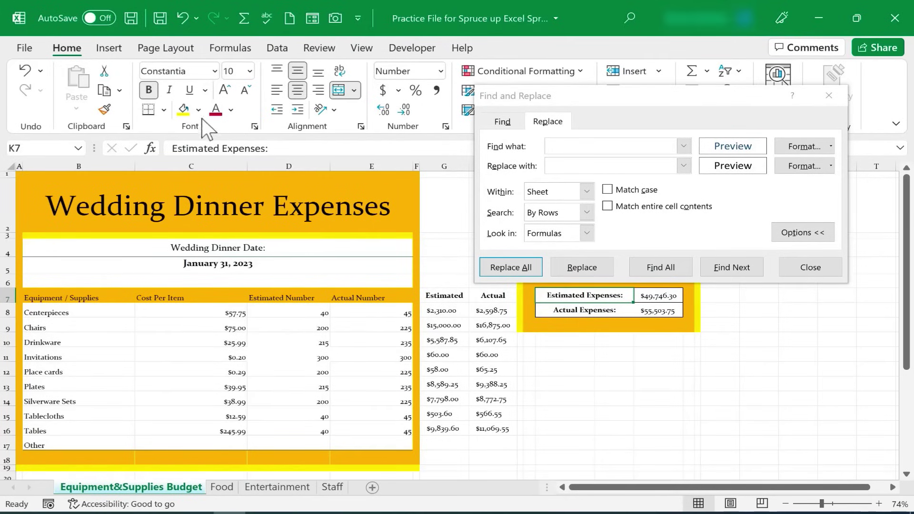
{"action": "left_click", "coordinate": [231, 109]}
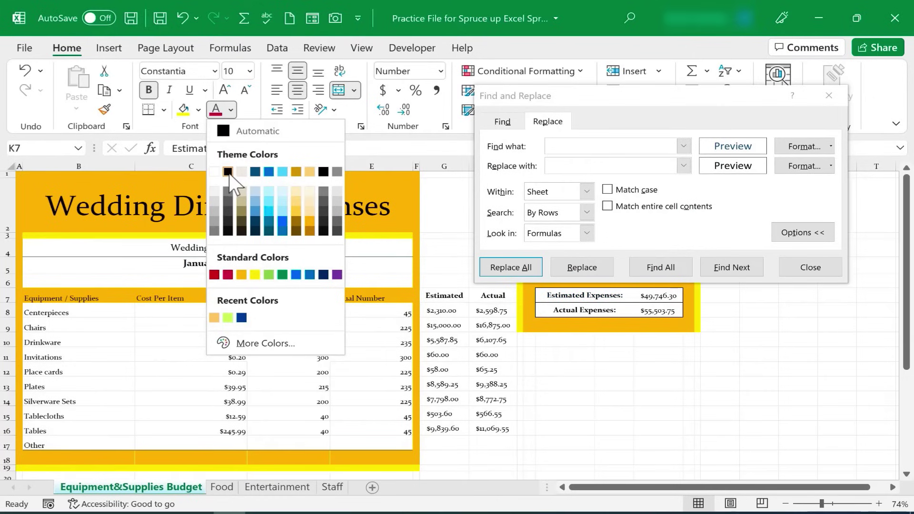
{"action": "key", "text": "Escape"}
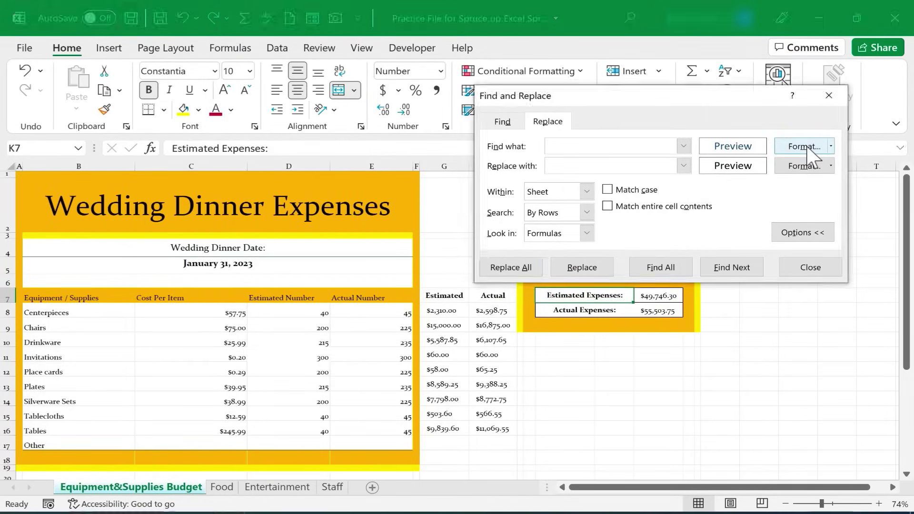
Step: Set the Find format font to Constantia (Body) and the Replace format font to Abadi
{"action": "left_click", "coordinate": [807, 149]}
{"action": "left_click", "coordinate": [762, 440]}
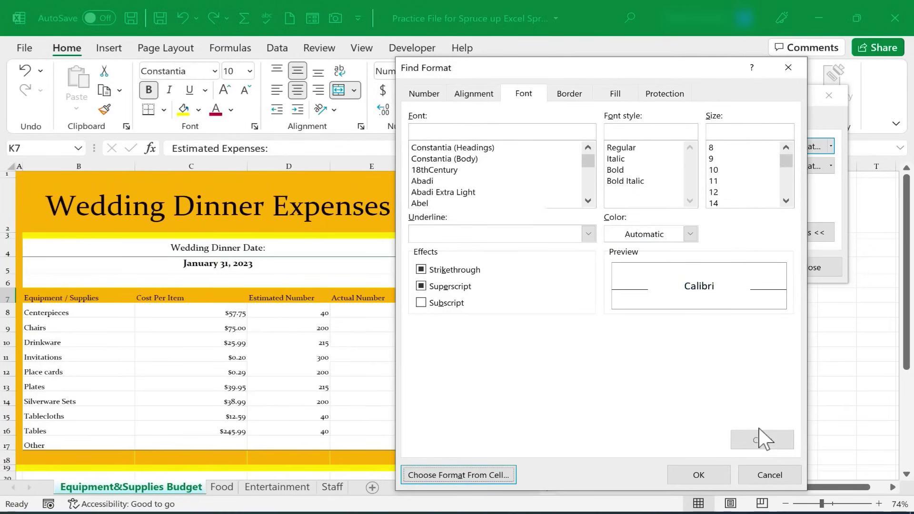
{"action": "left_click", "coordinate": [446, 161]}
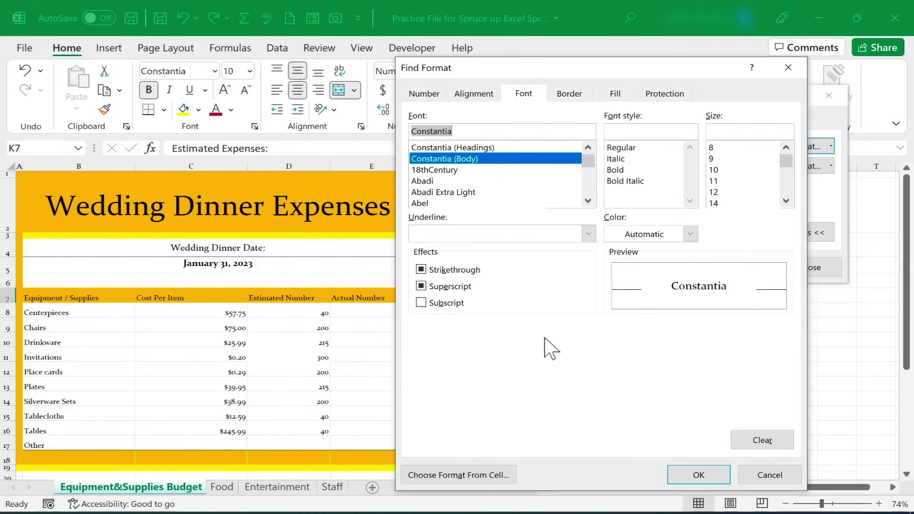
{"action": "left_click", "coordinate": [703, 475]}
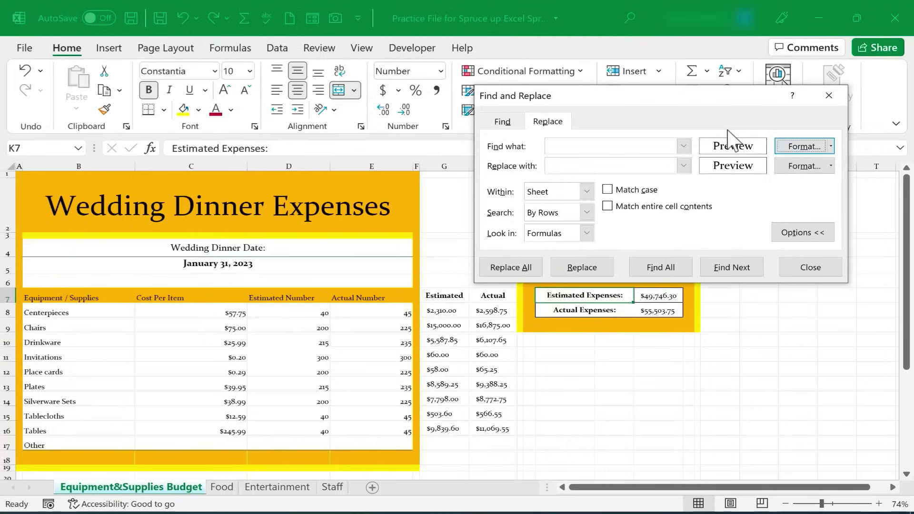
{"action": "left_click", "coordinate": [801, 166]}
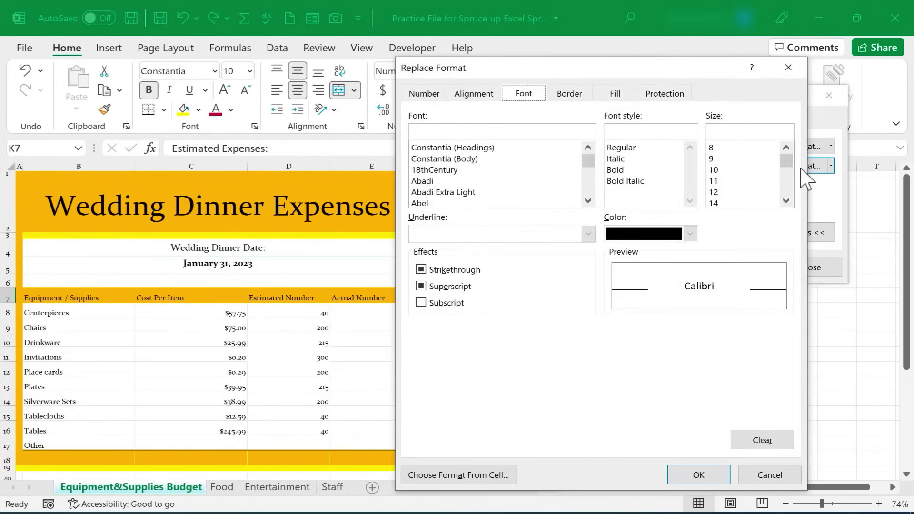
{"action": "left_click", "coordinate": [428, 182]}
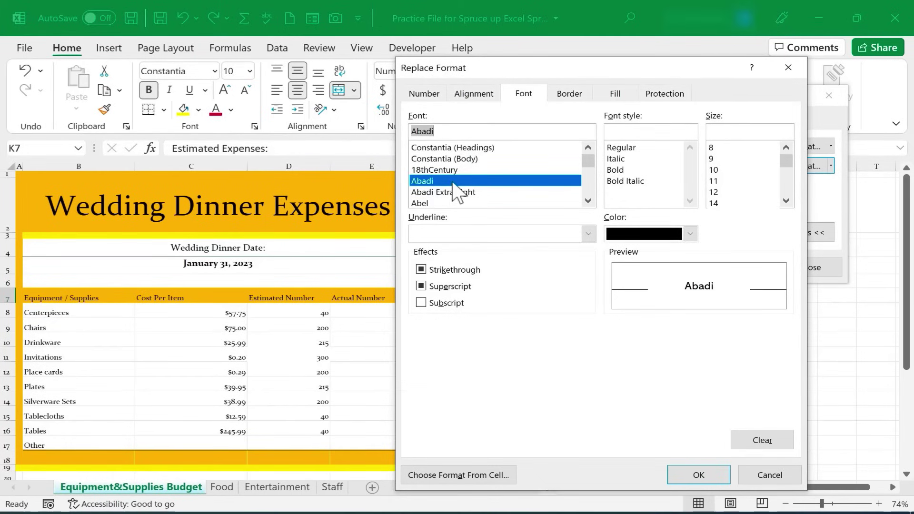
{"action": "left_click", "coordinate": [698, 475]}
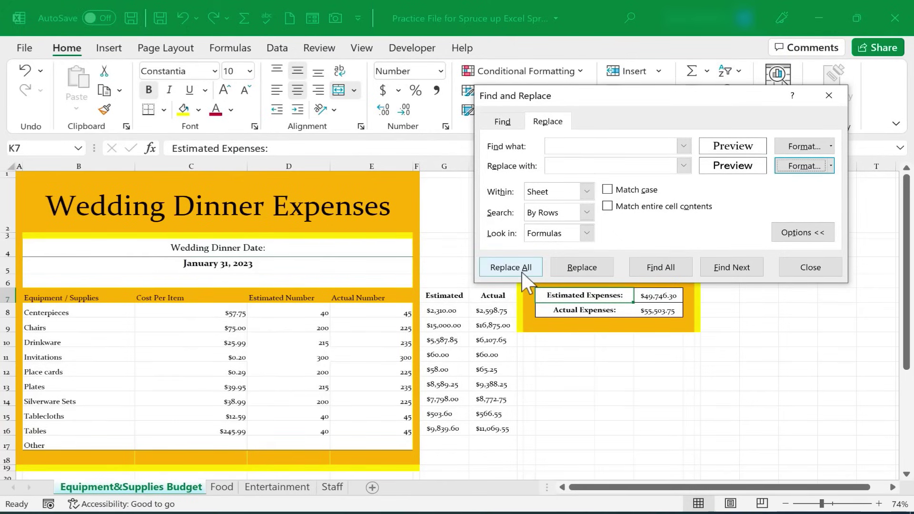
Step: Replace Constantia with Abadi one match at a time, then undo with Ctrl+Z
{"action": "left_click", "coordinate": [582, 268]}
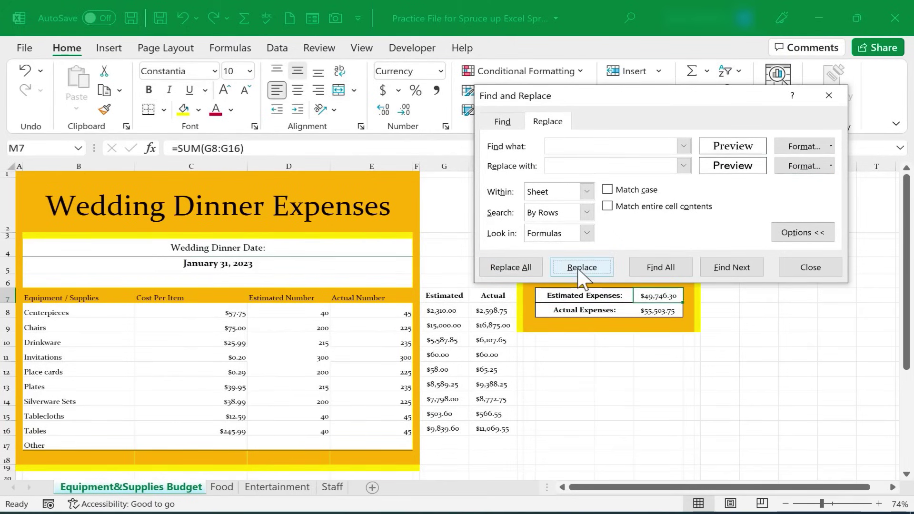
{"action": "left_click", "coordinate": [582, 268]}
{"action": "left_click", "coordinate": [579, 269]}
{"action": "left_click", "coordinate": [581, 268]}
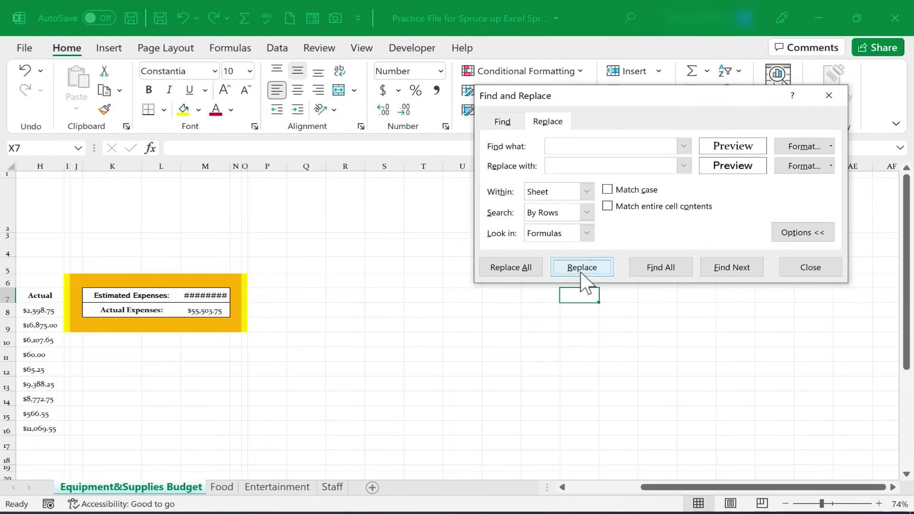
{"action": "left_click", "coordinate": [581, 268]}
{"action": "left_click", "coordinate": [581, 268]}
{"action": "left_click", "coordinate": [581, 268]}
{"action": "left_click", "coordinate": [586, 274]}
{"action": "left_click", "coordinate": [590, 275]}
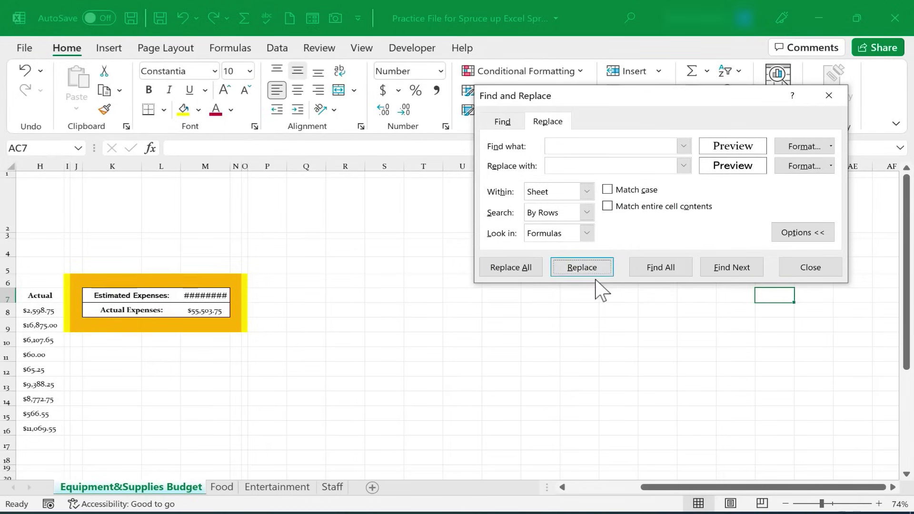
{"action": "left_click", "coordinate": [592, 265]}
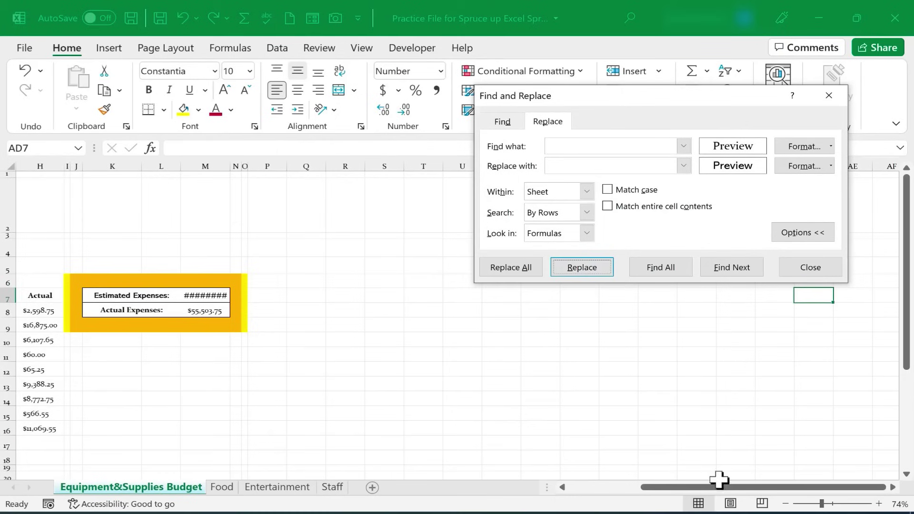
{"action": "left_click_drag", "start_coordinate": [716, 487], "coordinate": [471, 499]}
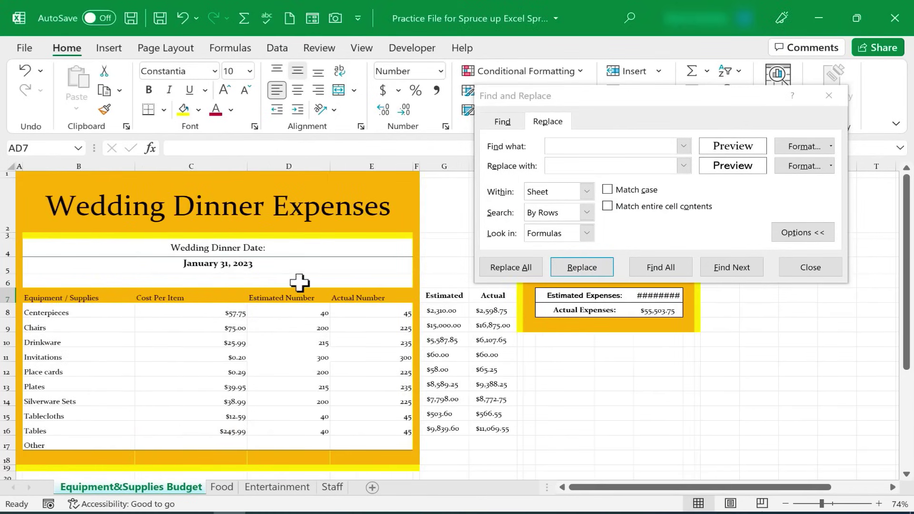
{"action": "key", "text": "ctrl+z"}
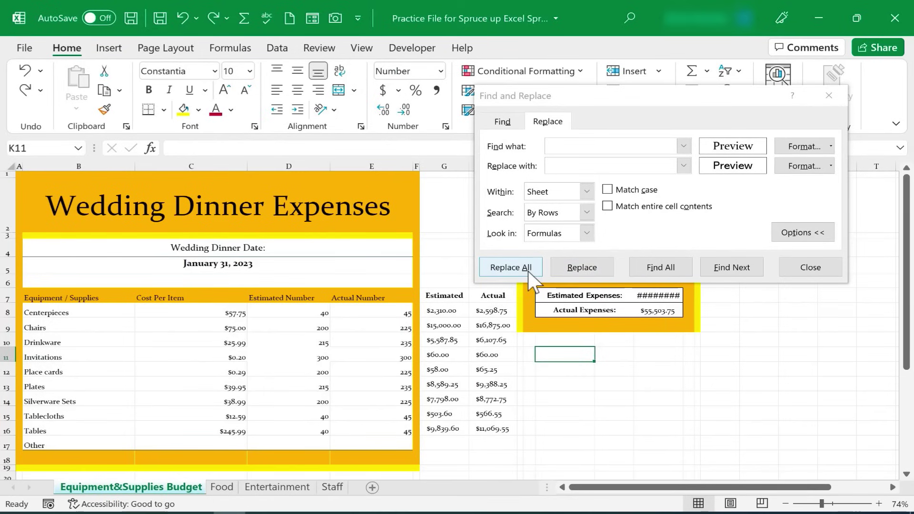
{"action": "left_click", "coordinate": [510, 267]}
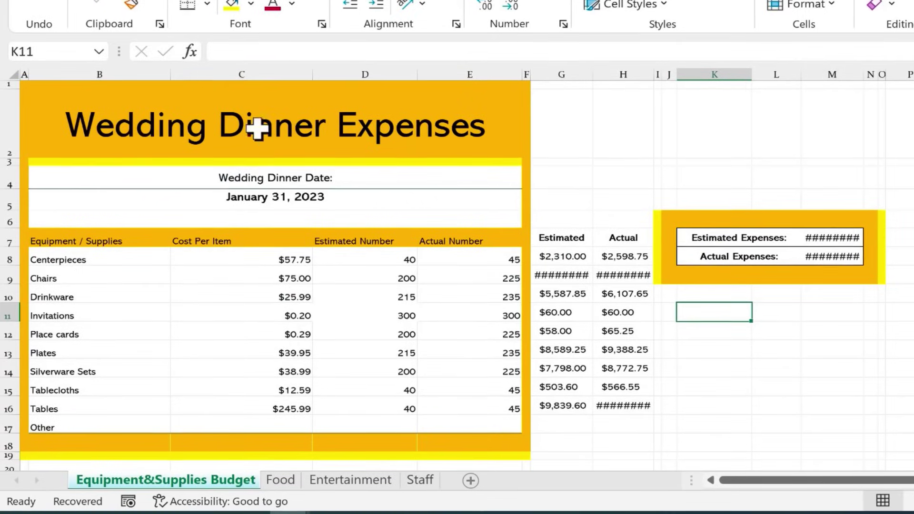
{"action": "left_click", "coordinate": [173, 123]}
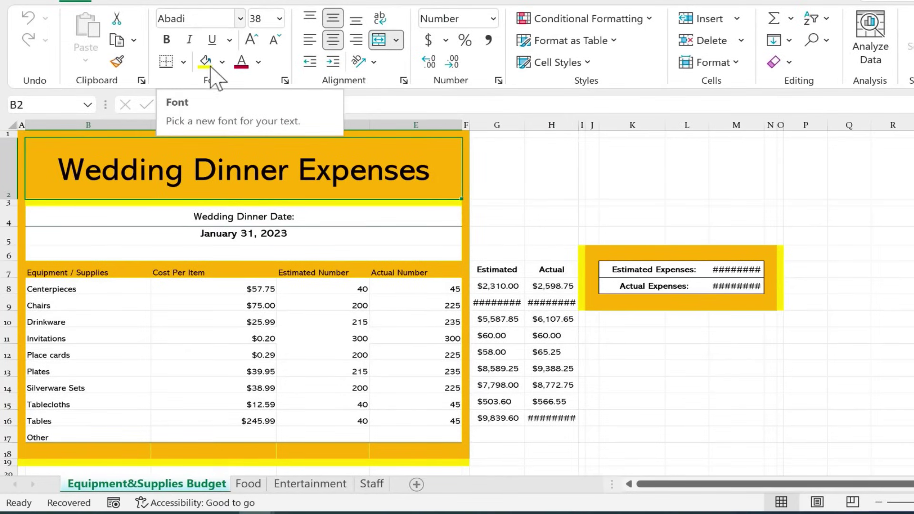
{"action": "left_click", "coordinate": [85, 404]}
{"action": "left_click", "coordinate": [527, 402]}
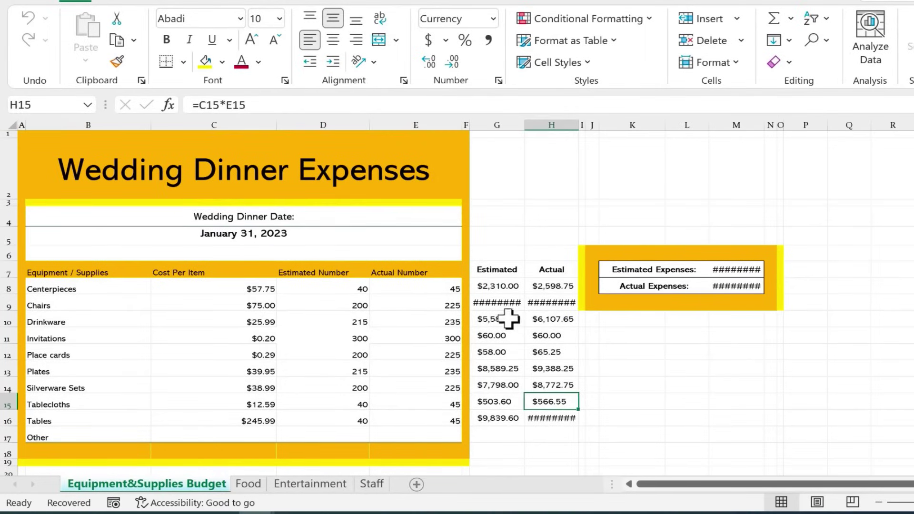
{"action": "left_click", "coordinate": [508, 319]}
{"action": "left_click", "coordinate": [505, 303]}
{"action": "left_click", "coordinate": [649, 269]}
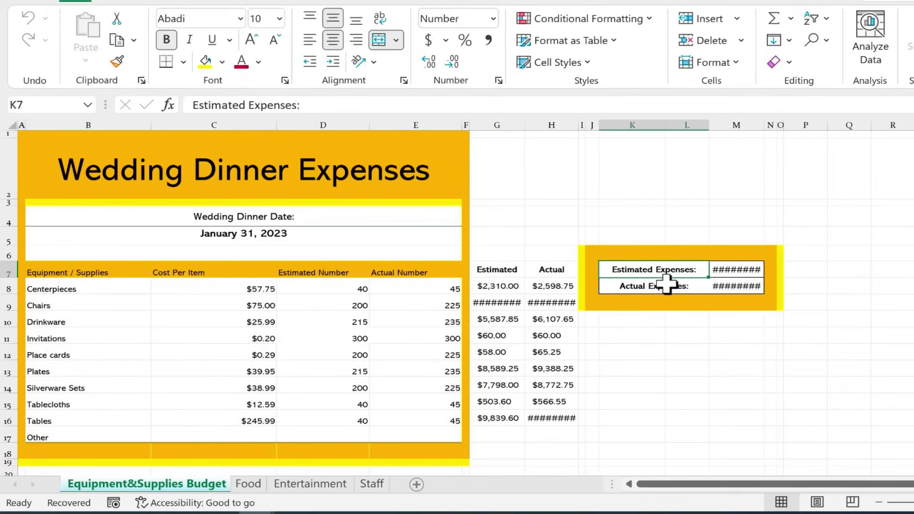
{"action": "left_click", "coordinate": [659, 285]}
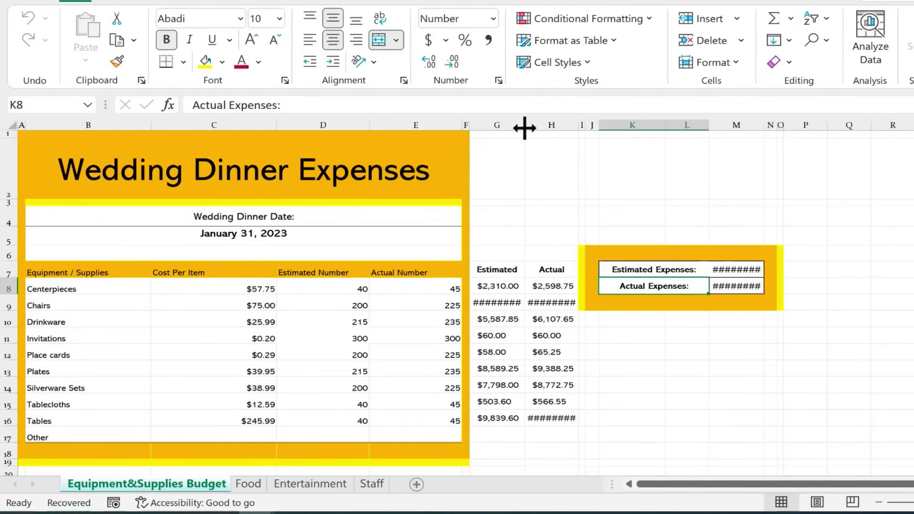
Step: Widen column G for $15,000.00 and autofit columns H and M so amounts and both totals show
{"action": "left_click_drag", "start_coordinate": [524, 127], "coordinate": [526, 122]}
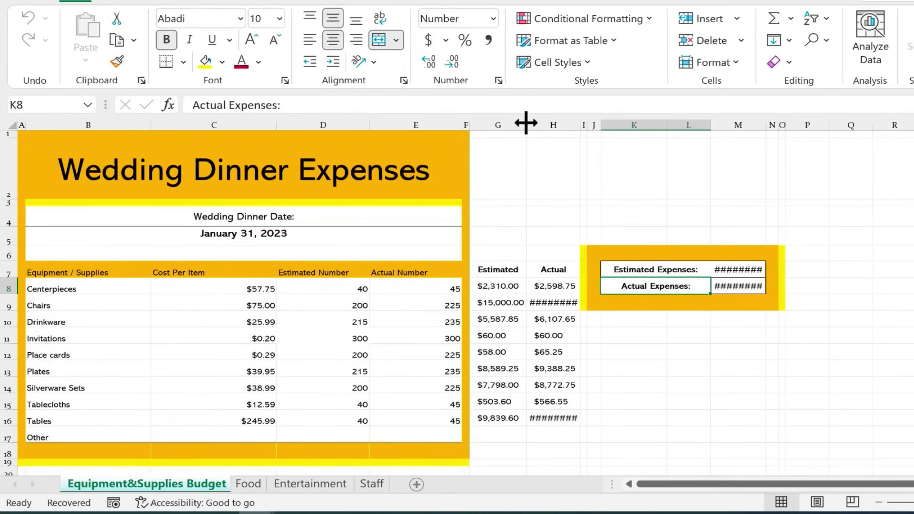
{"action": "double_click", "coordinate": [579, 126]}
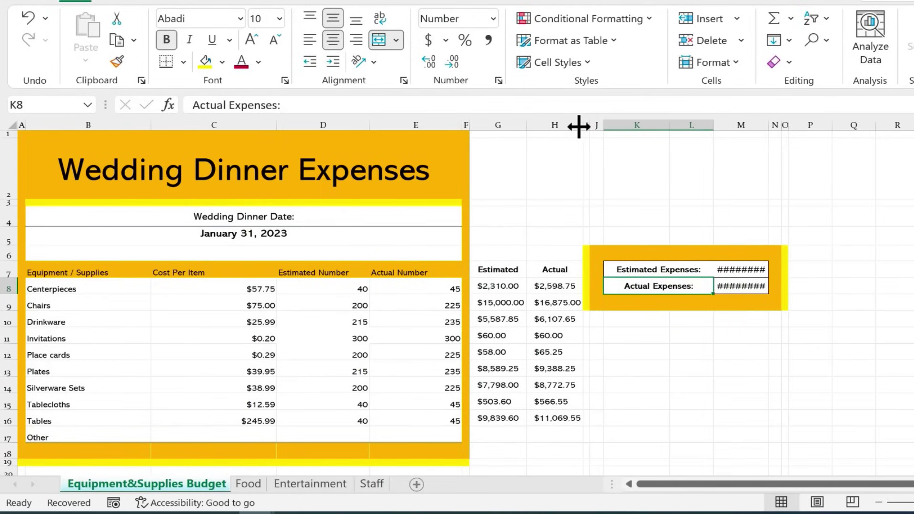
{"action": "double_click", "coordinate": [770, 123]}
{"action": "left_click", "coordinate": [765, 353]}
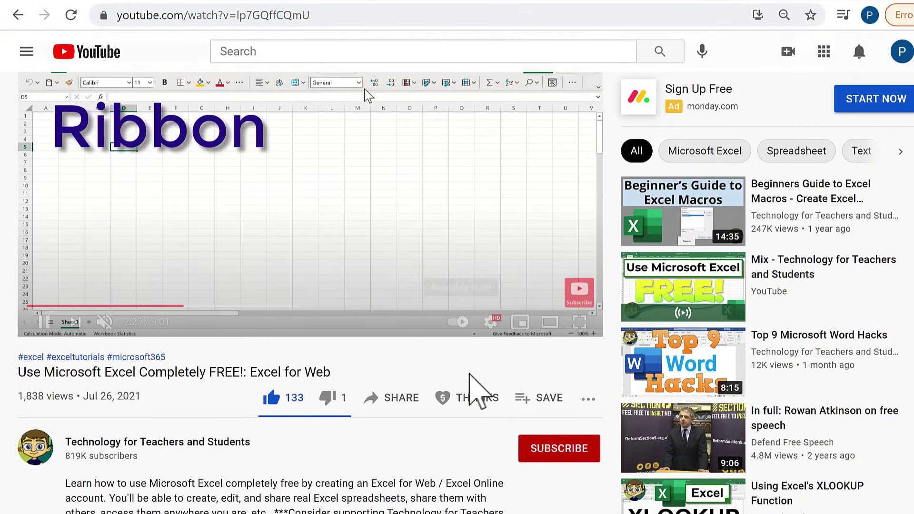
Step: Show the Super Thanks options ($2.00 to $50.00) for the channel on the Excel for Web video
{"action": "left_click", "coordinate": [489, 400]}
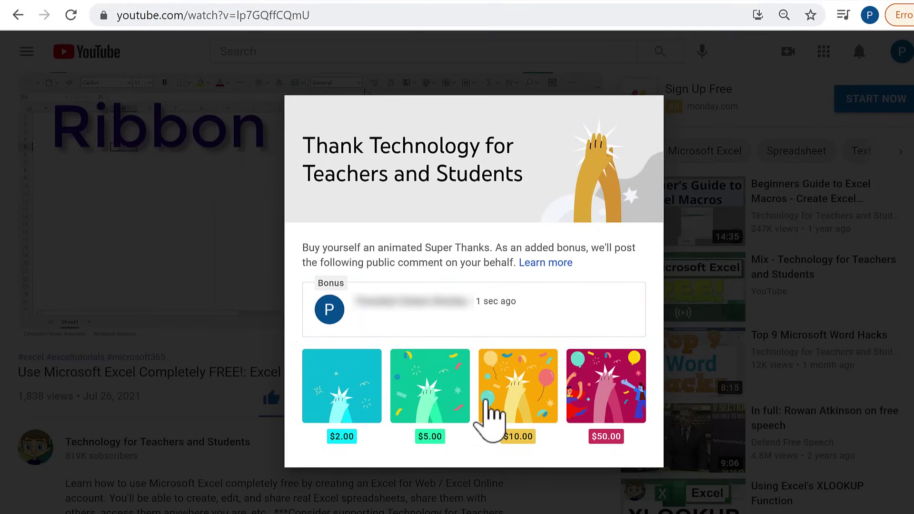